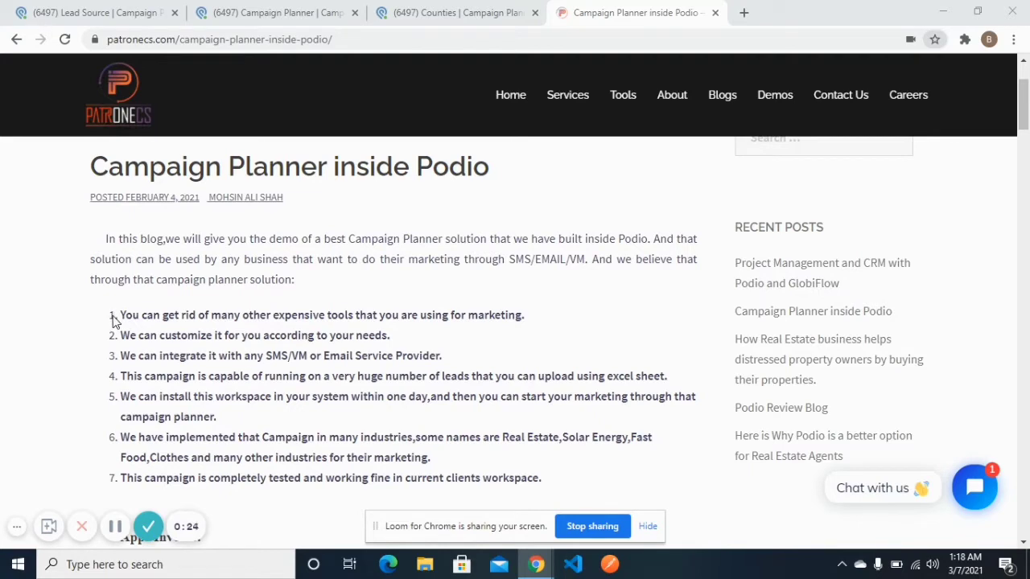
Review the numbered list of Campaign Planner benefits in the blog post
left_click_drag(113, 320, 551, 481)
left_click(551, 482)
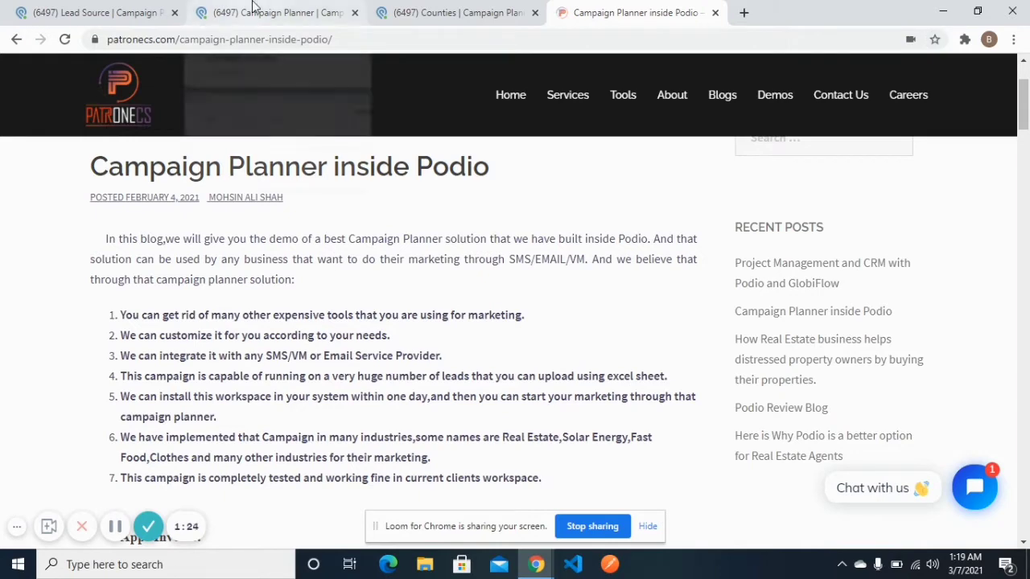
Look through the record lists of the Lead Source, Campaign Planner and Counties apps in the Podio workspace, comparing campaigns with counties
left_click(70, 6)
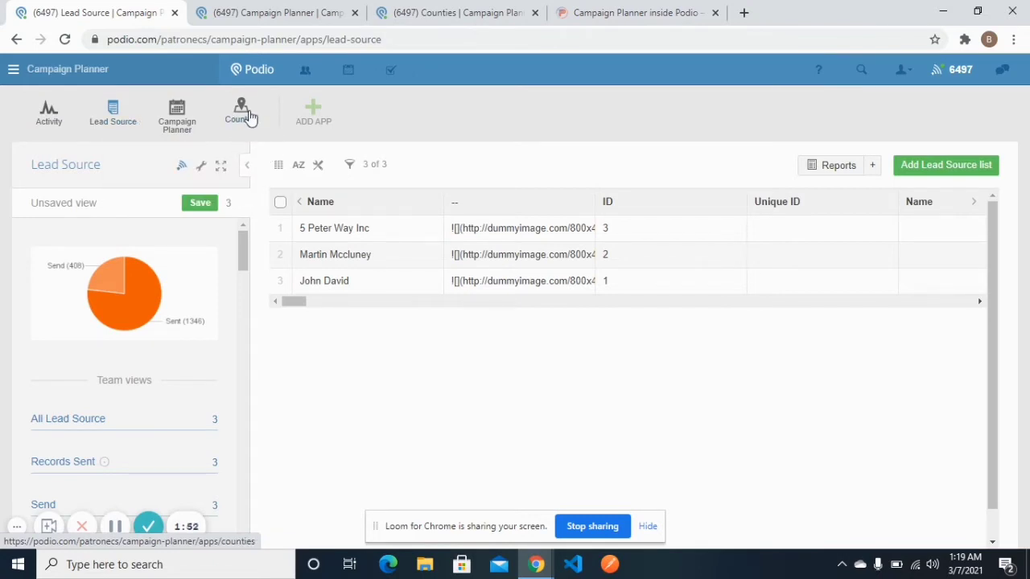
left_click(485, 10)
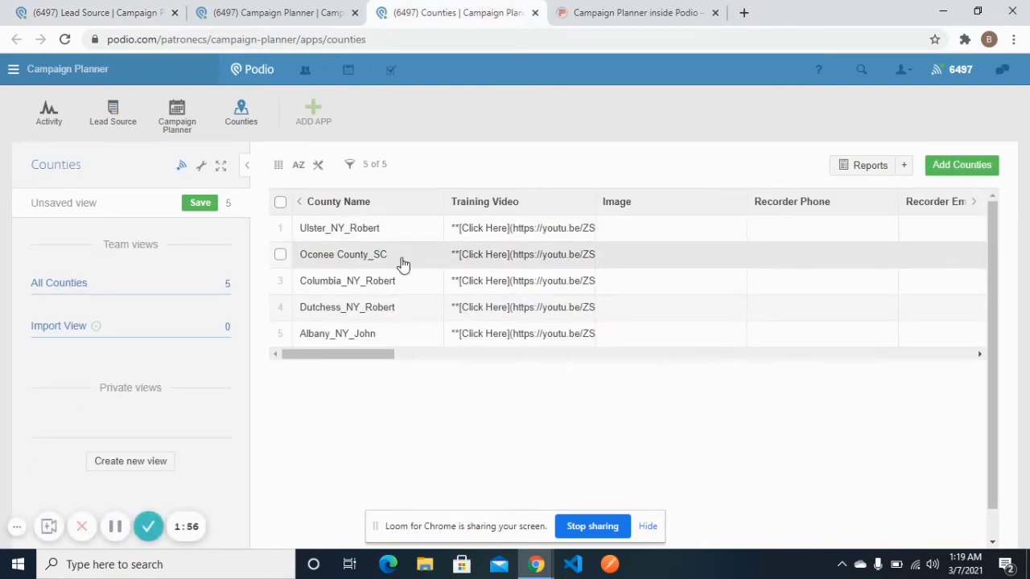
left_click(315, 7)
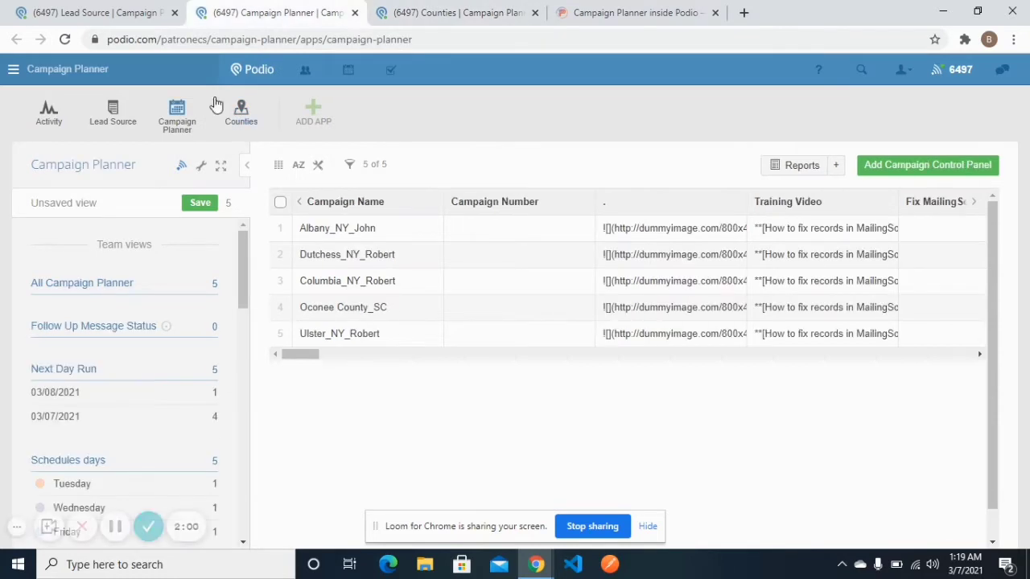
left_click(447, 6)
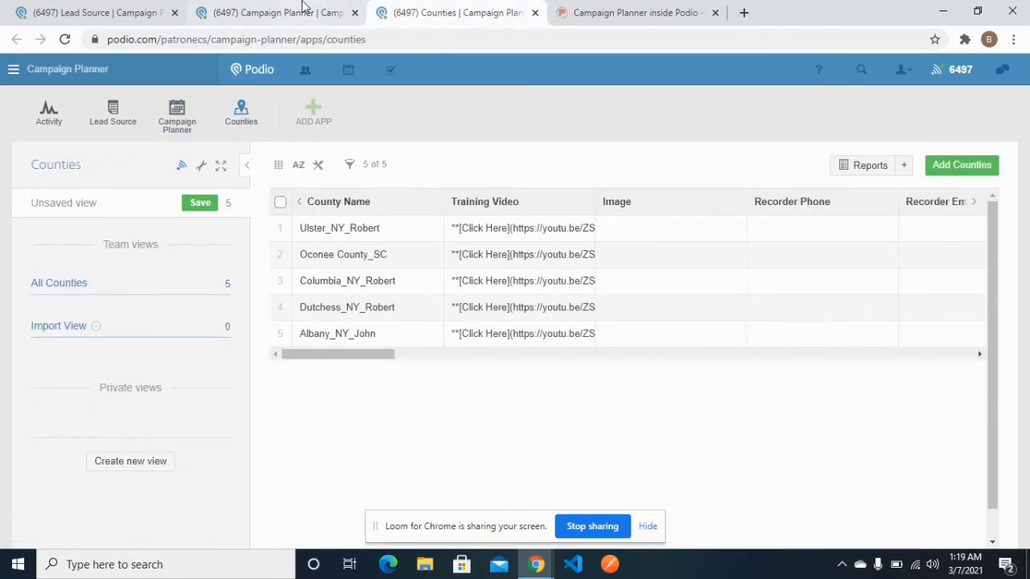
left_click(306, 8)
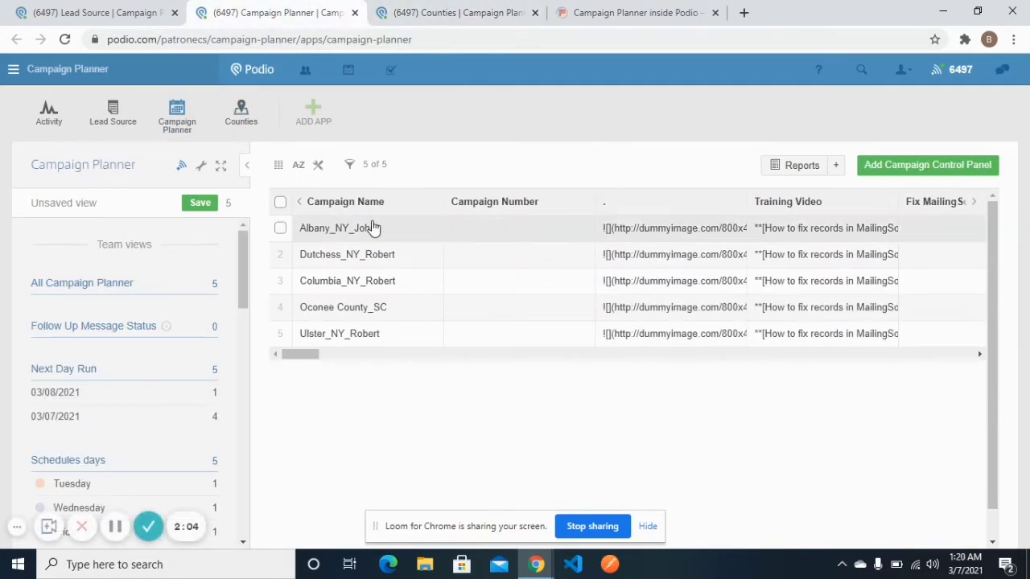
left_click(432, 8)
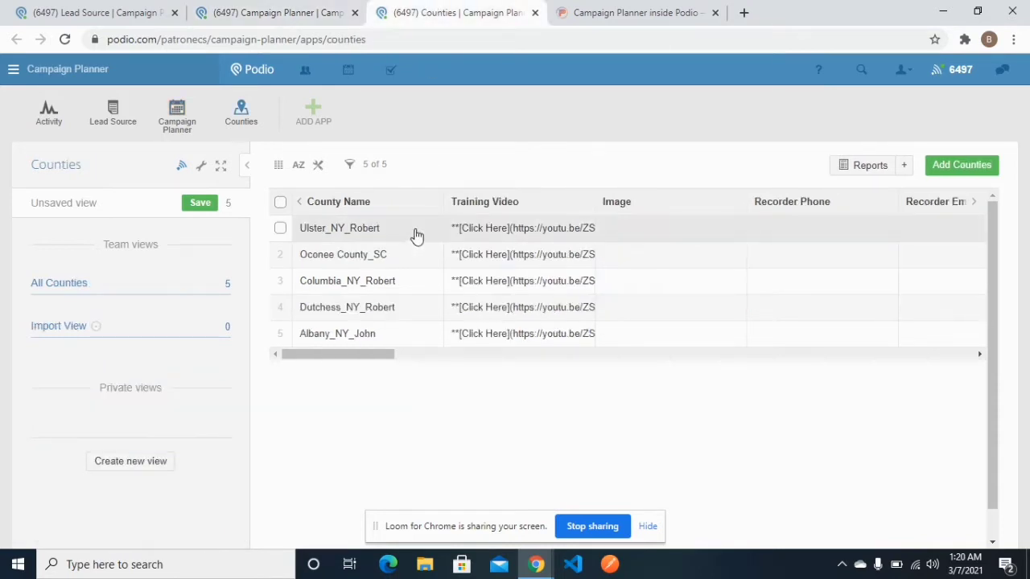
left_click(331, 8)
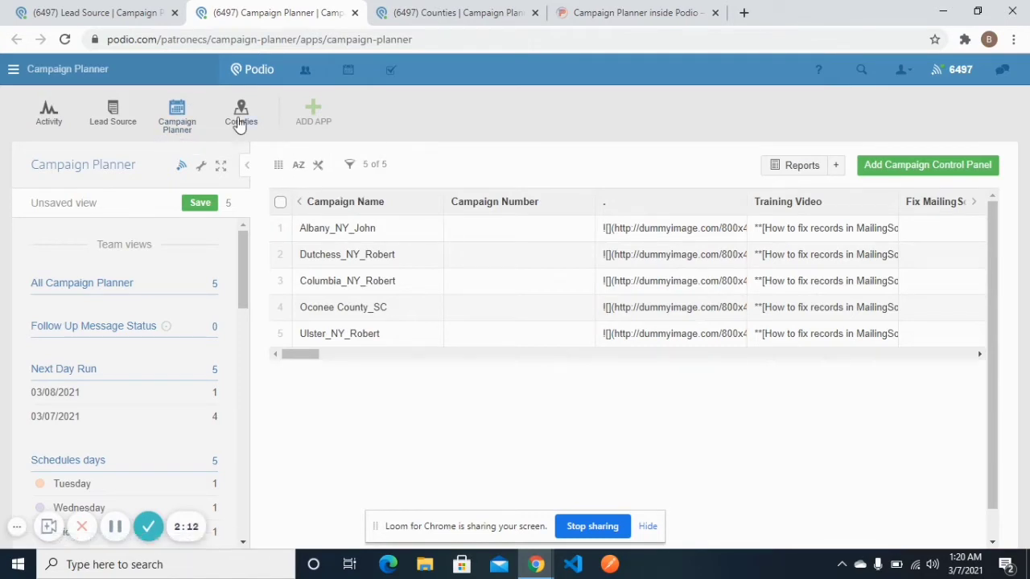
left_click(117, 9)
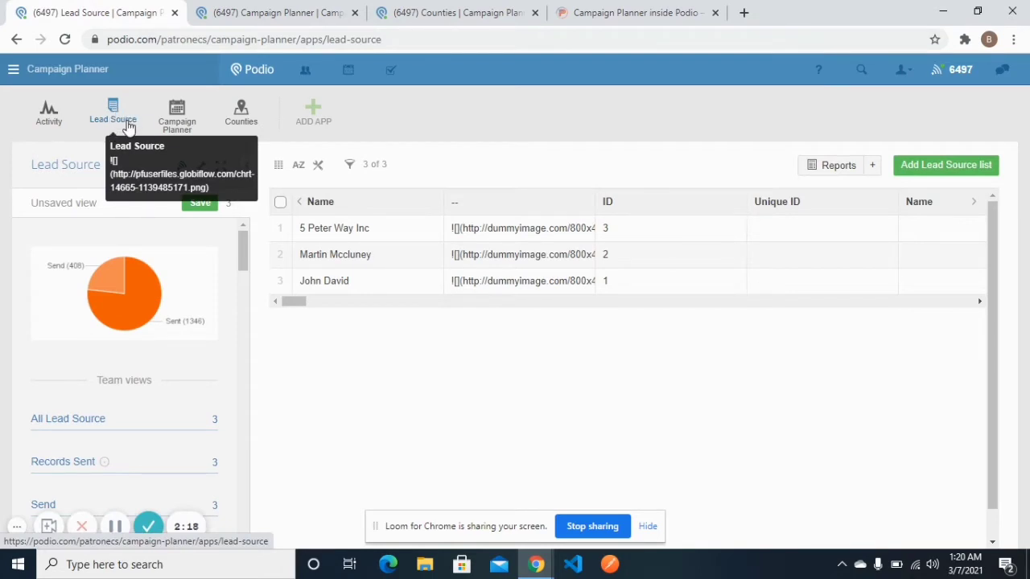
left_click(259, 10)
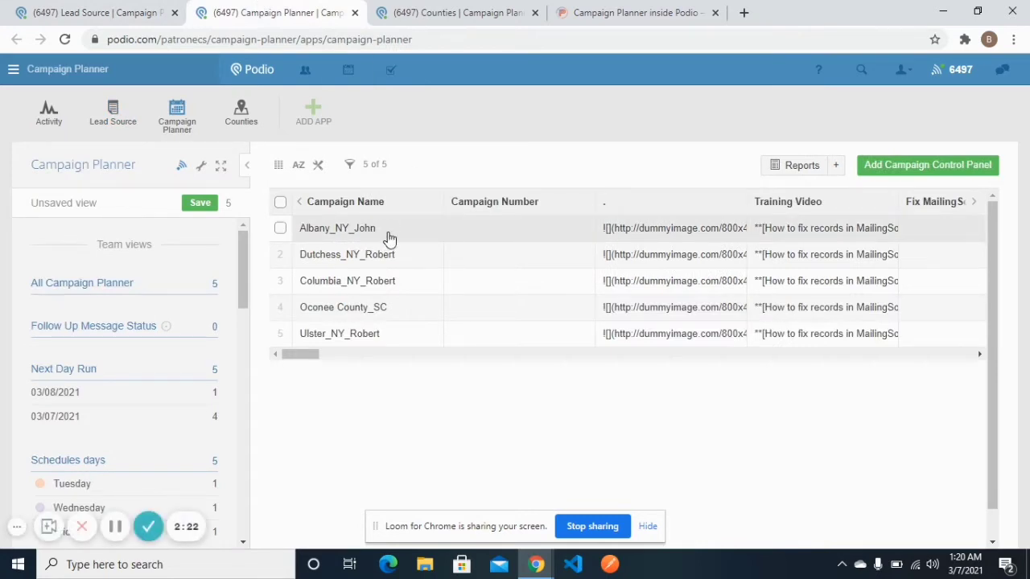
left_click(149, 13)
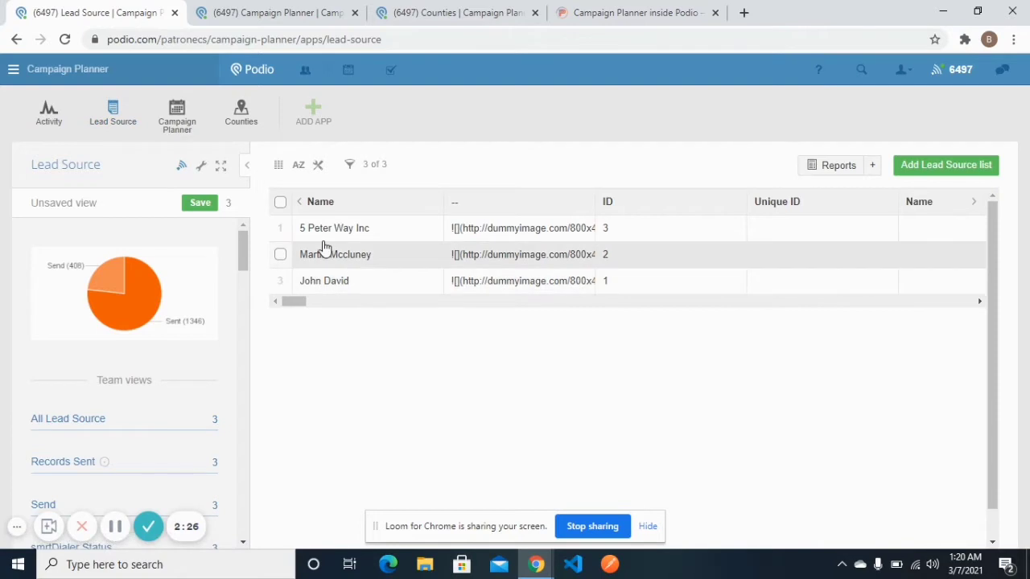
left_click(217, 8)
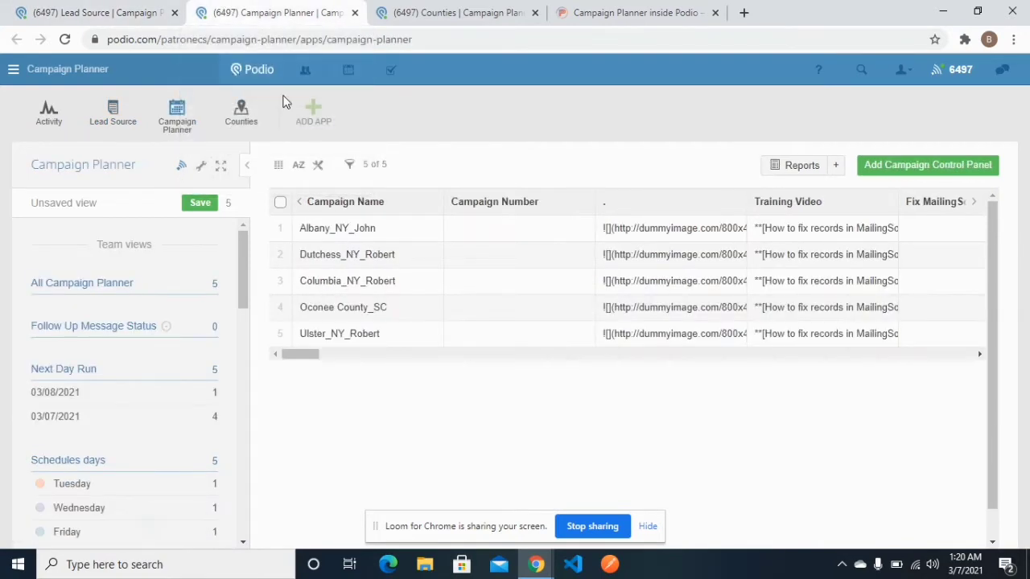
Open the Albany campaign record and examine its campaign name, linked county and campaign phone number alongside the Lead Source list
left_click(341, 233)
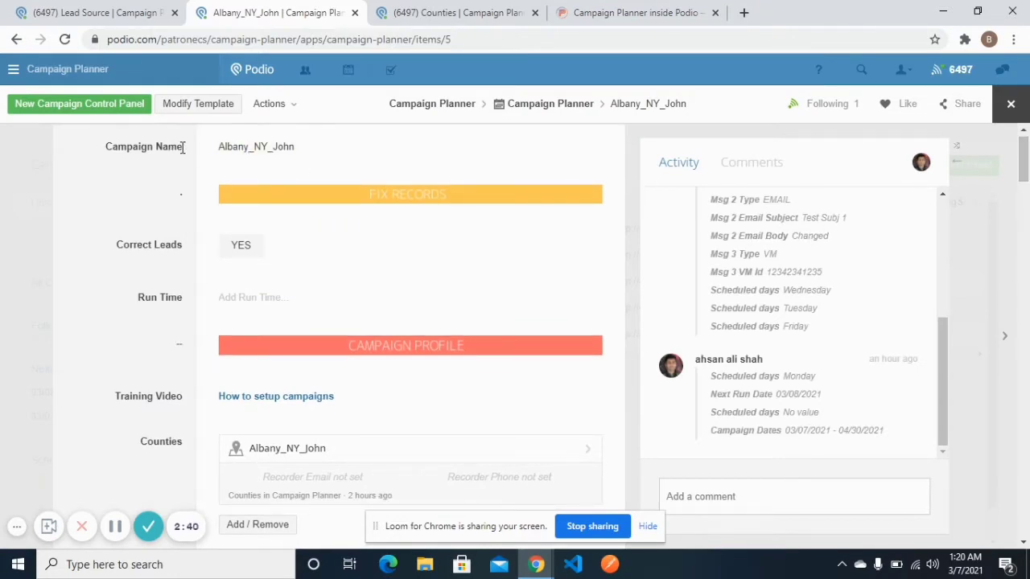
left_click_drag(182, 147, 104, 147)
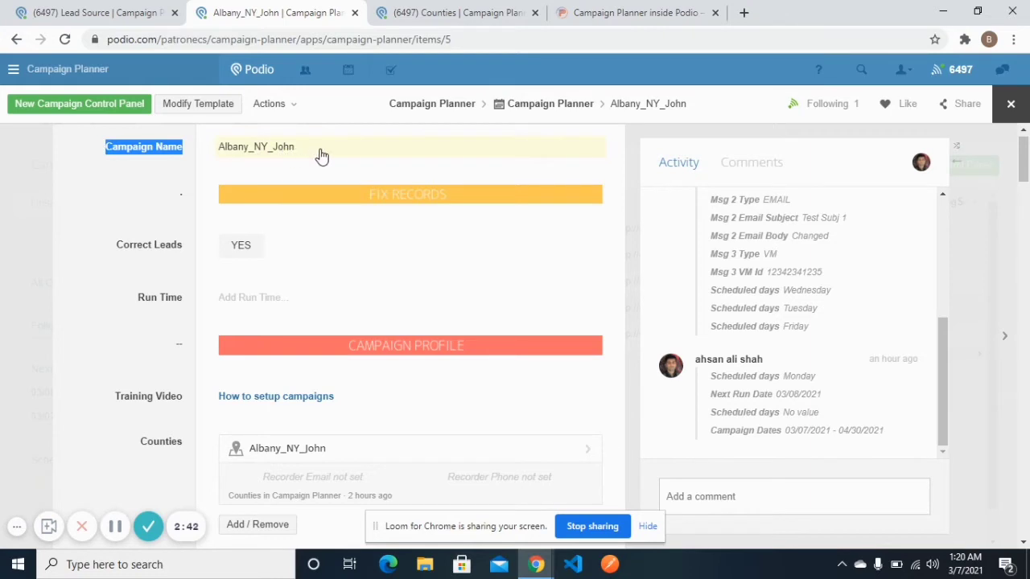
left_click(104, 202)
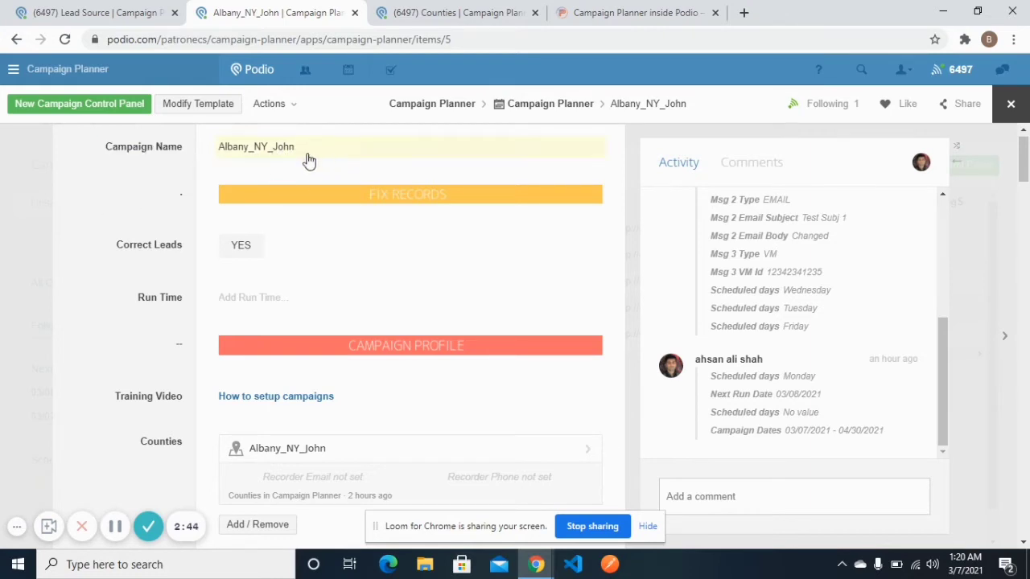
scroll(1023, 161, "down", 3)
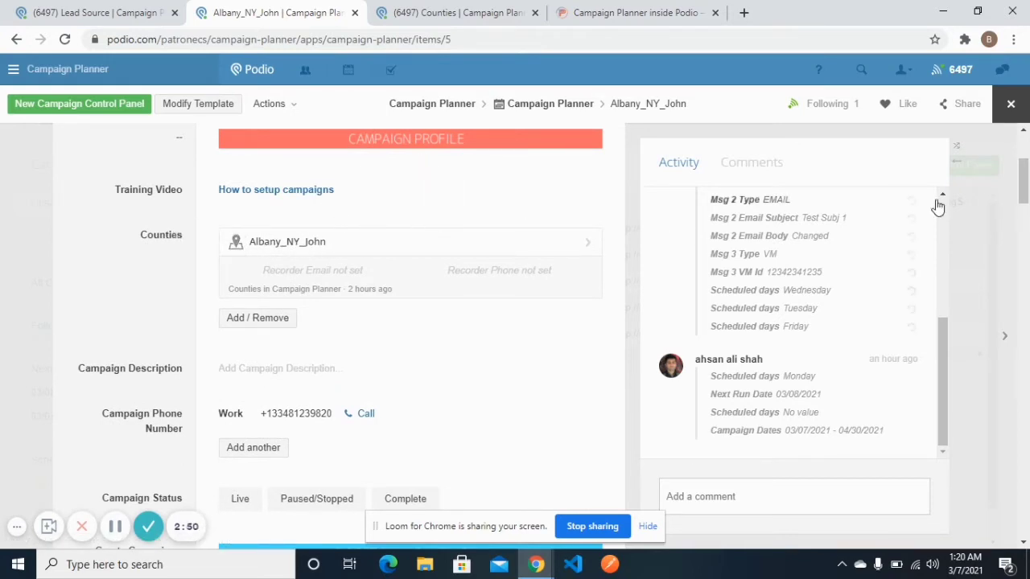
scroll(1027, 208, "down", 3)
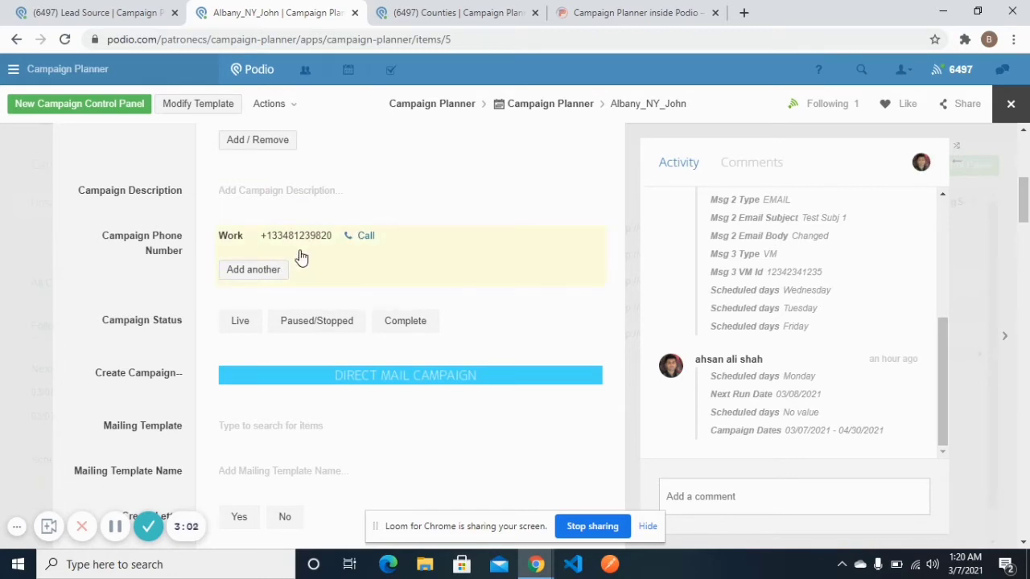
left_click(129, 11)
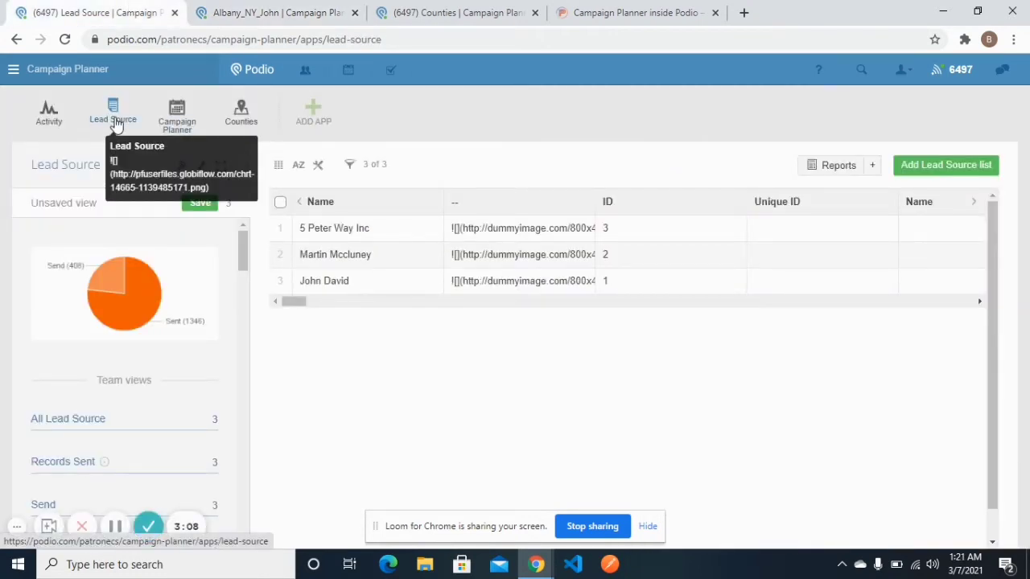
left_click(264, 11)
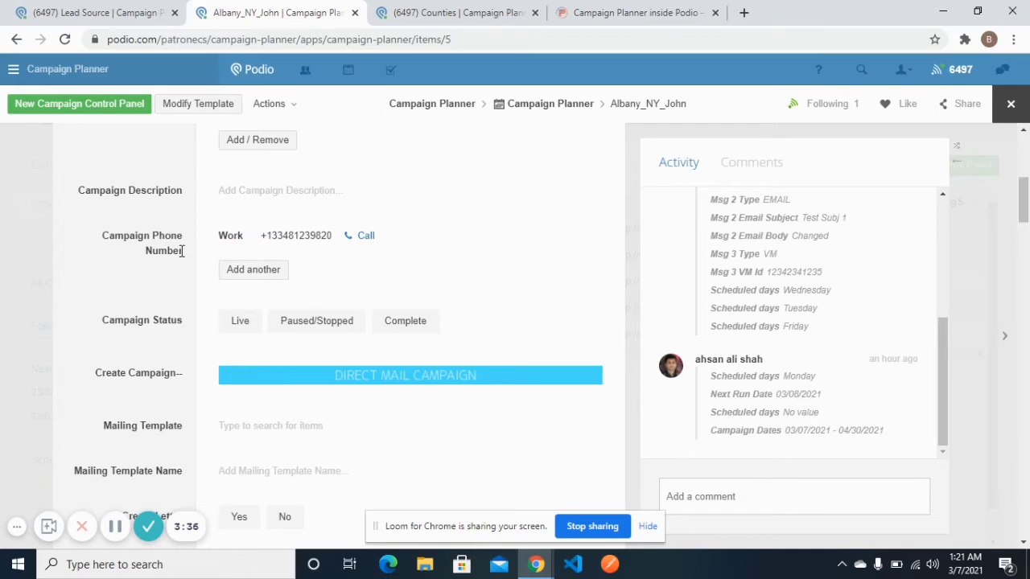
Examine the campaign's number of messages per day and compare it with the records in the Lead Source app
left_click_drag(1023, 222, 1025, 316)
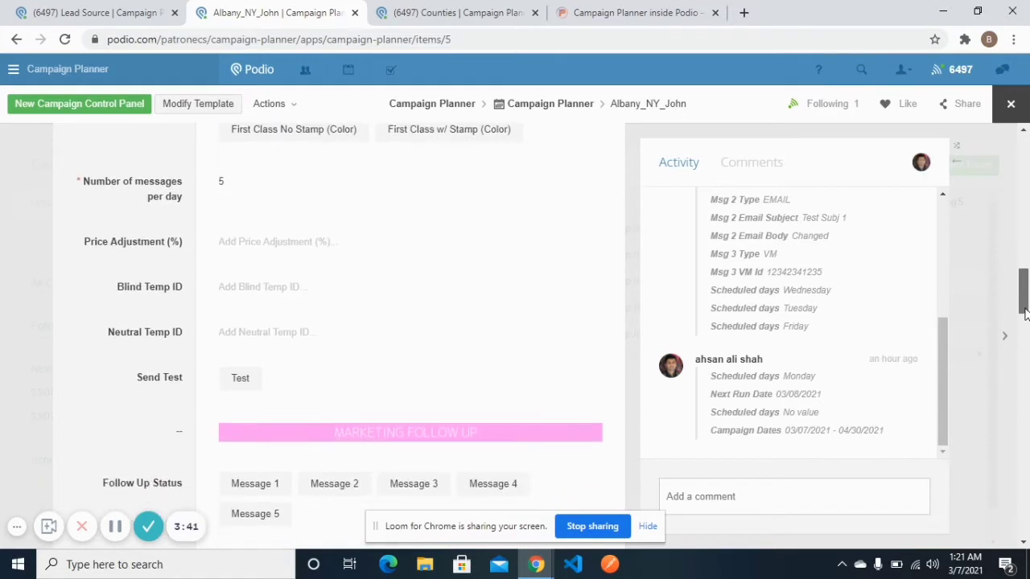
left_click(239, 187)
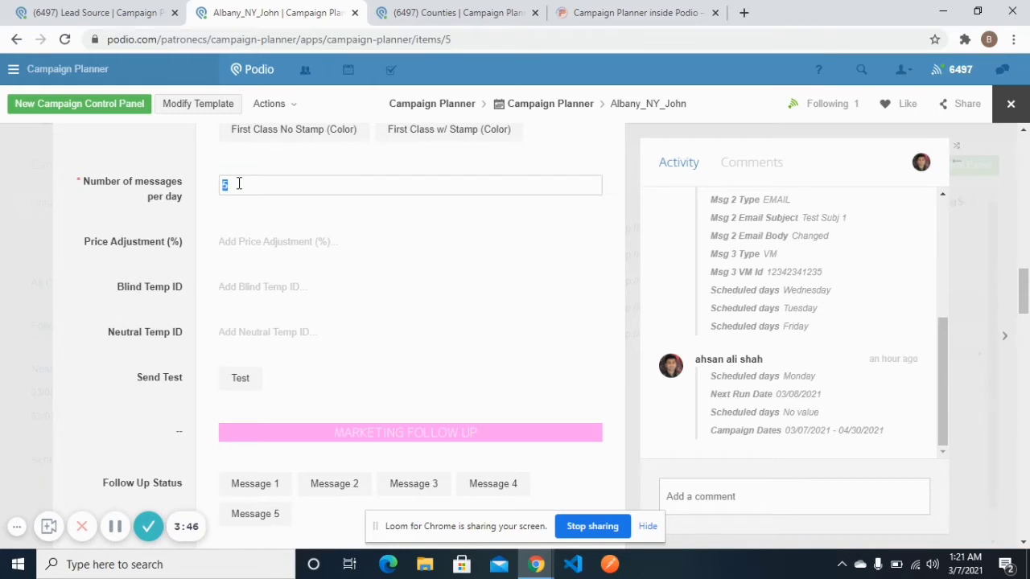
left_click(148, 211)
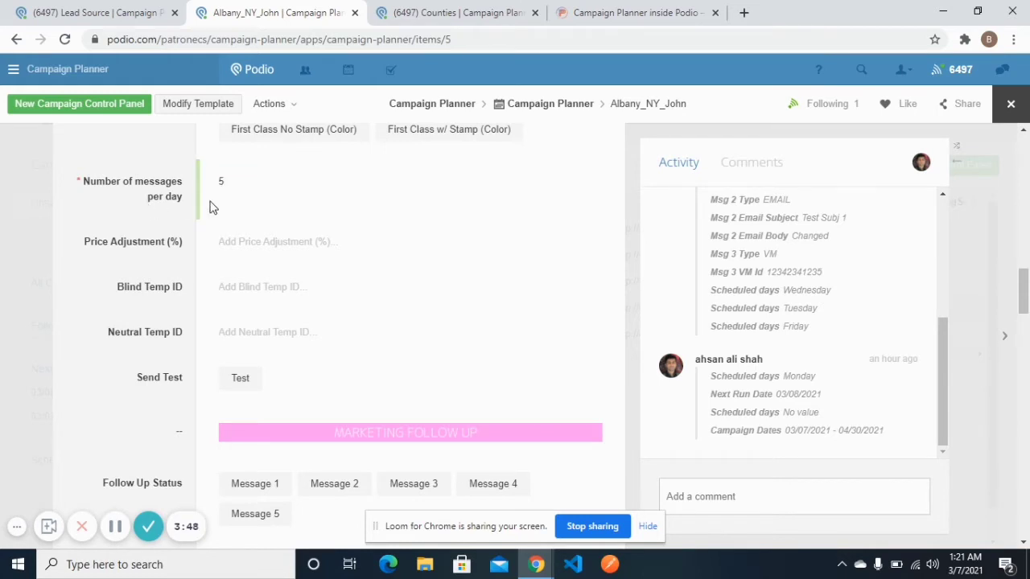
left_click(120, 11)
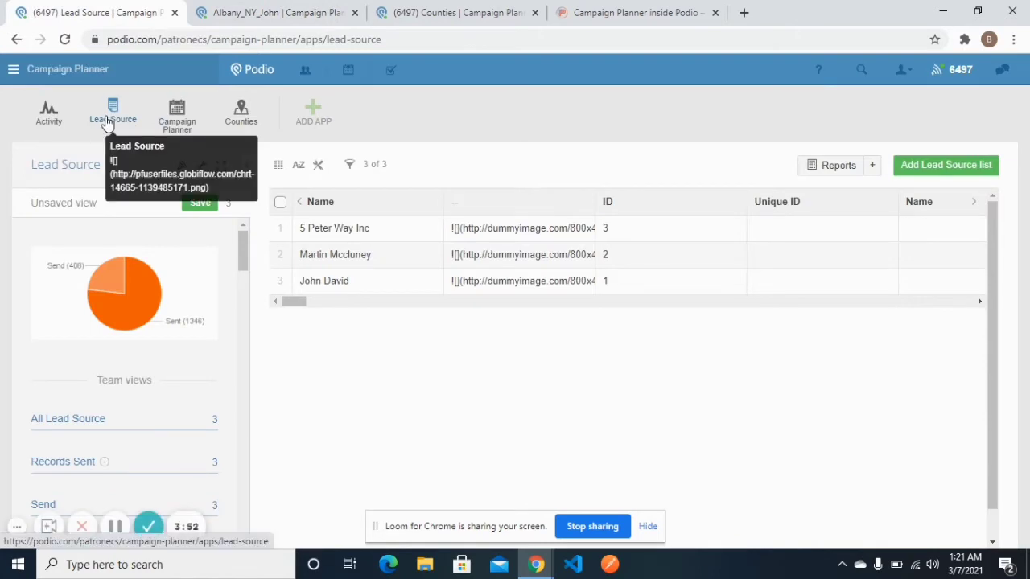
left_click(241, 12)
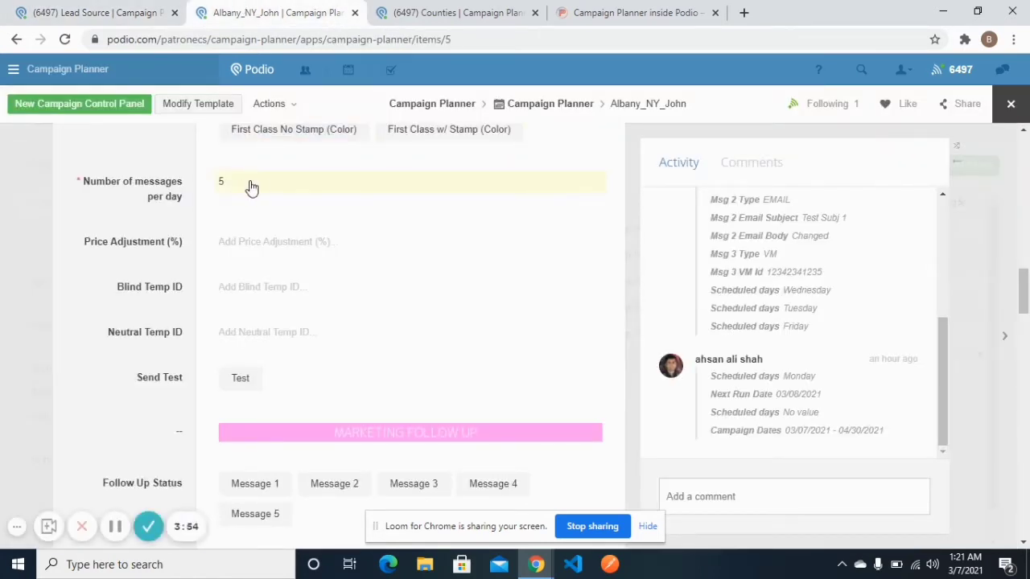
left_click(118, 8)
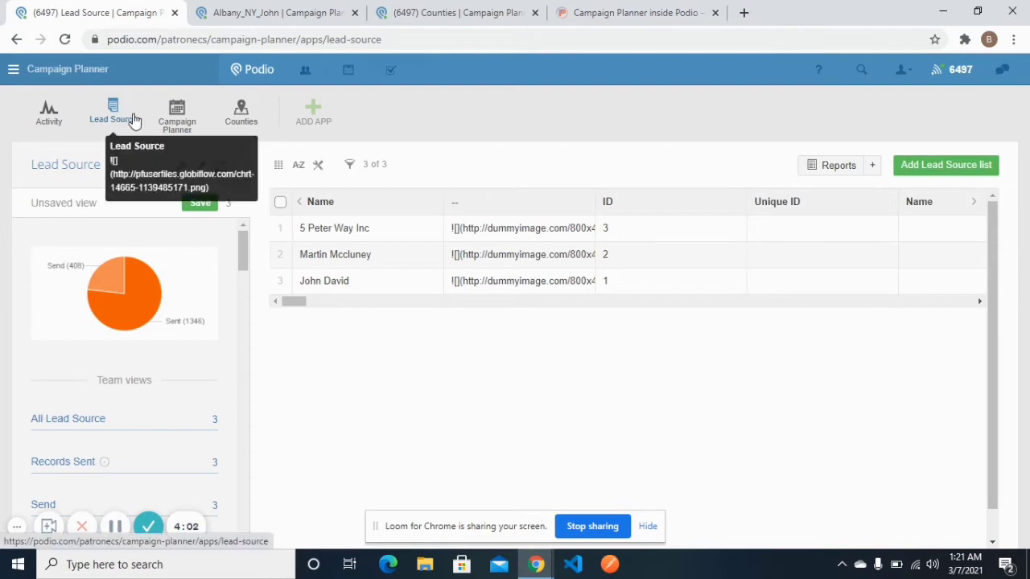
left_click(248, 10)
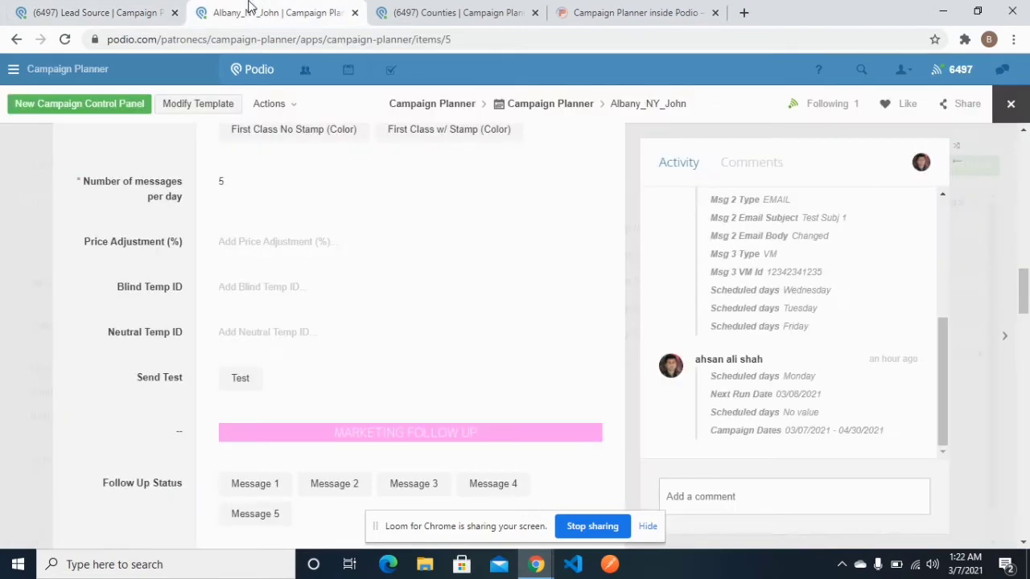
left_click(112, 10)
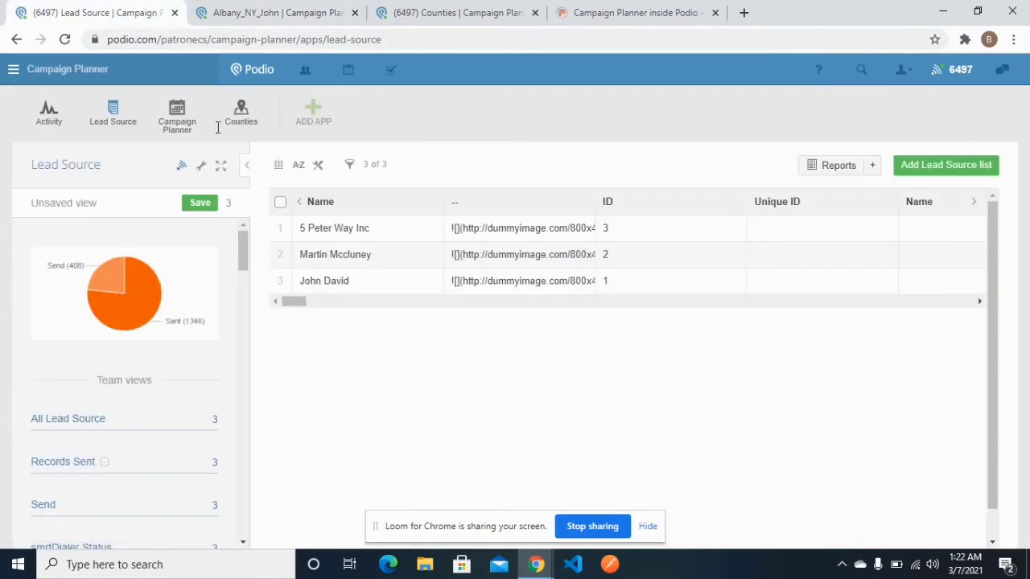
left_click(202, 11)
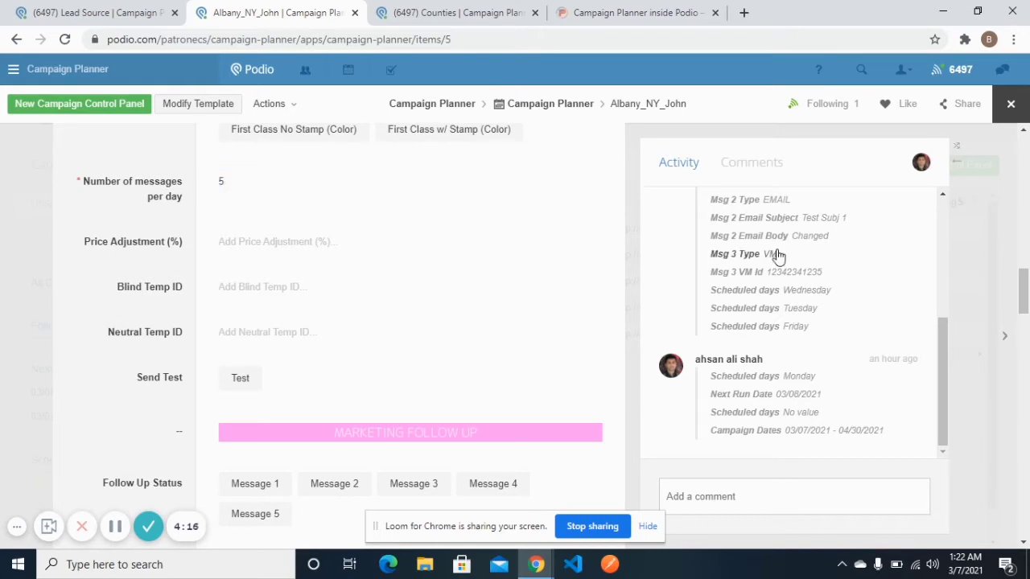
Examine the Albany campaign's dates, scheduled days, next run date and daily message settings
left_click_drag(1024, 286, 1024, 217)
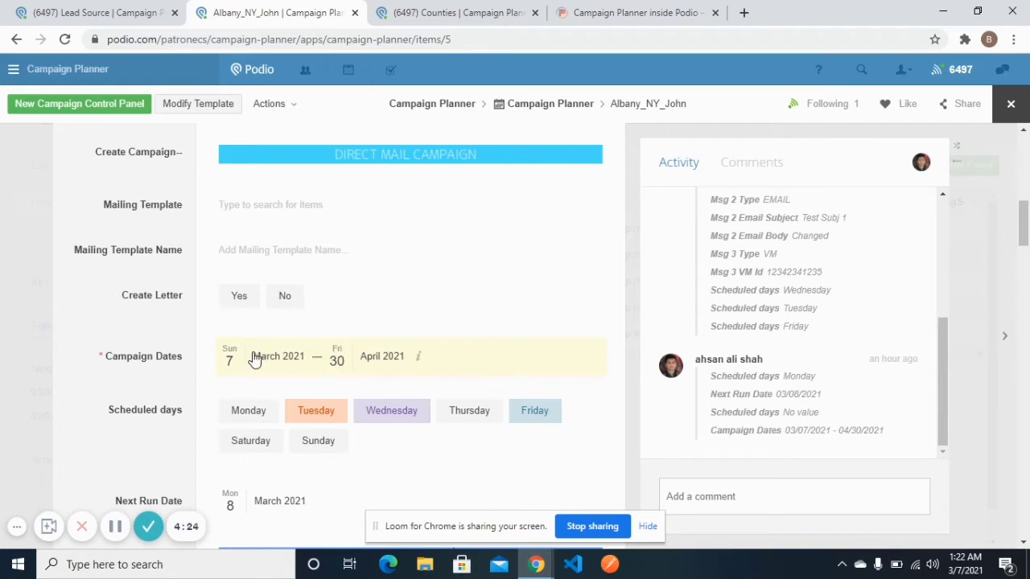
left_click_drag(1024, 221, 1023, 233)
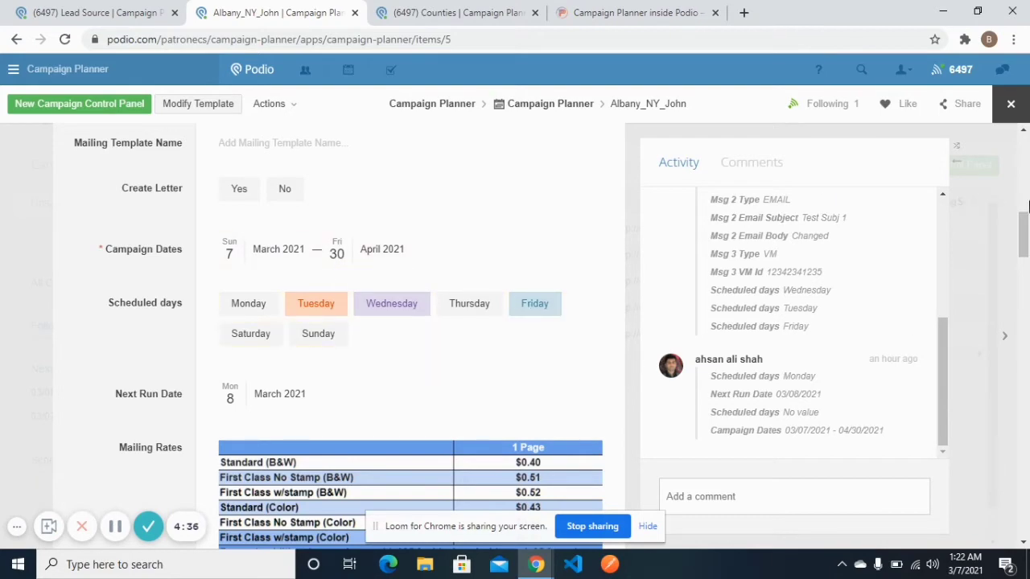
scroll(1026, 208, "down", 5)
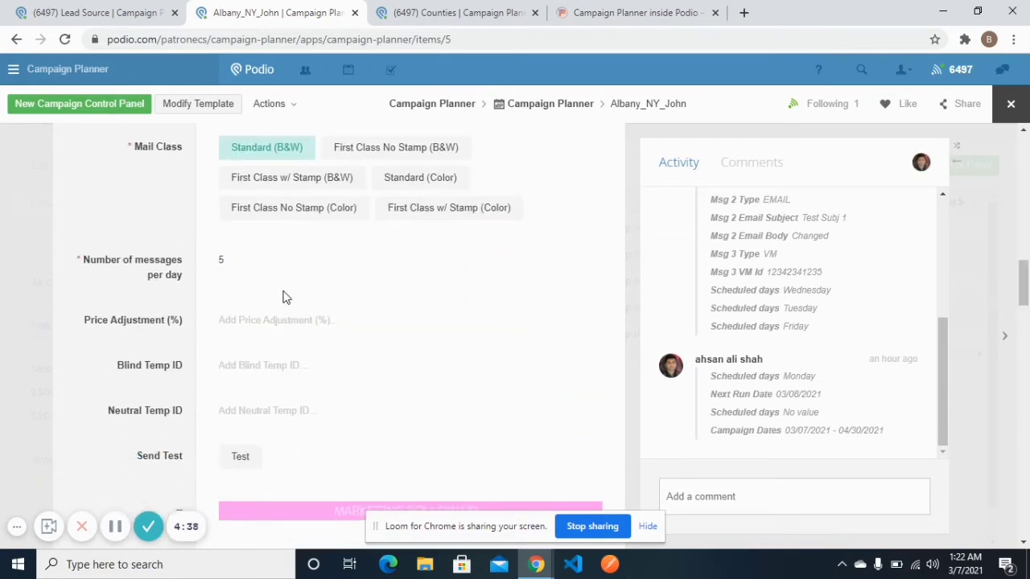
scroll(1027, 229, "up", 5)
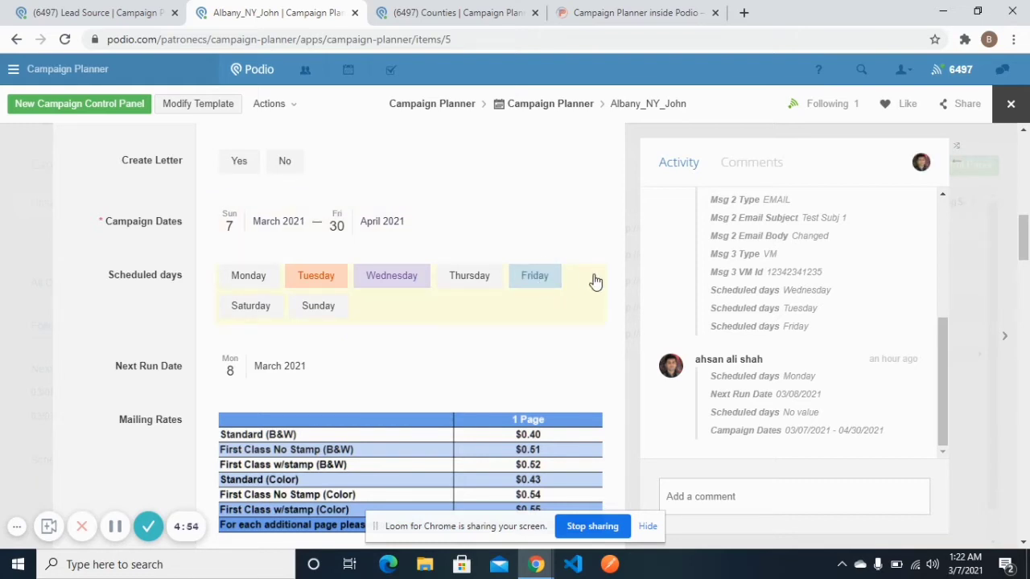
scroll(1020, 245, "down", 1)
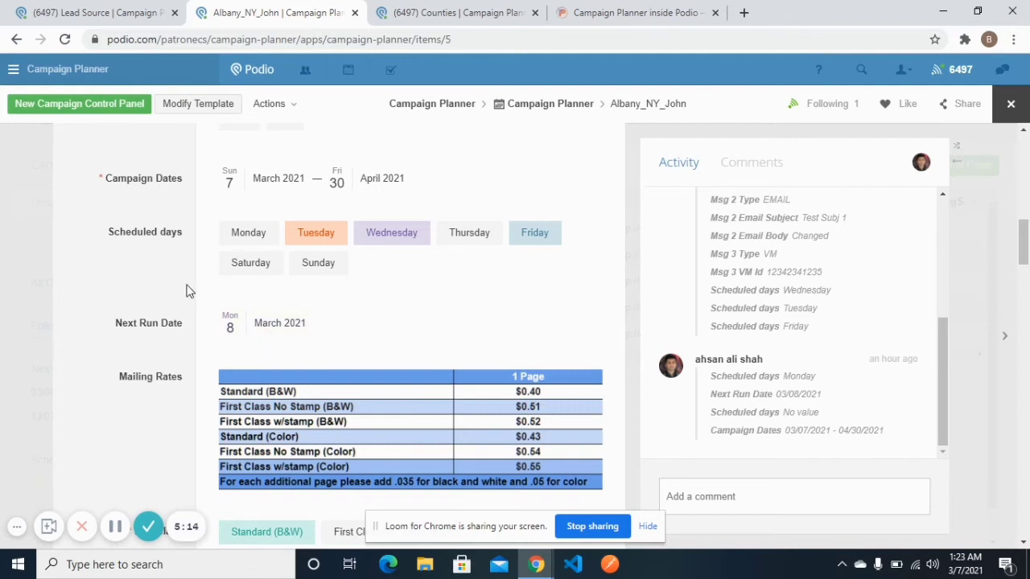
left_click(233, 241)
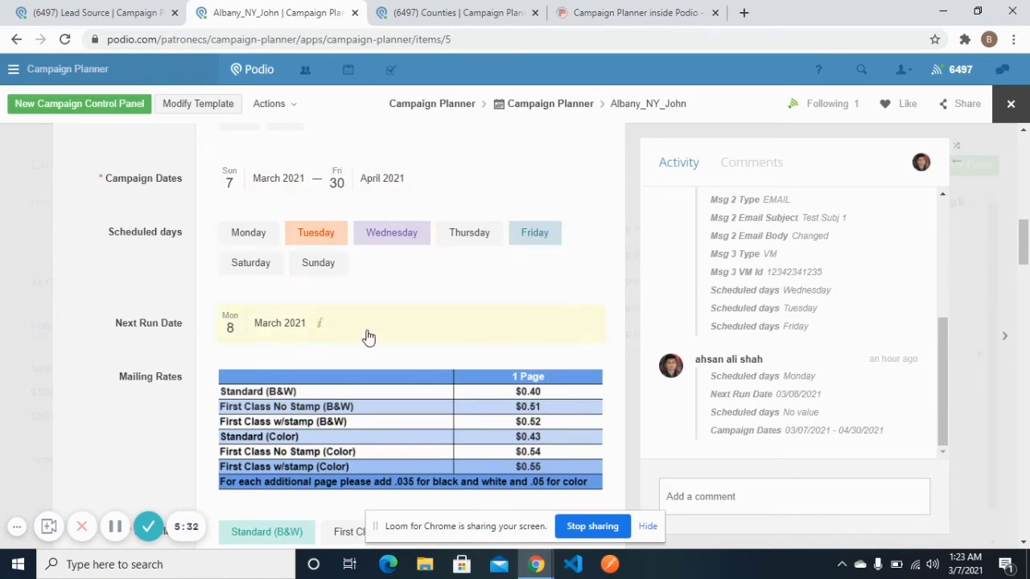
left_click_drag(1023, 245, 1023, 291)
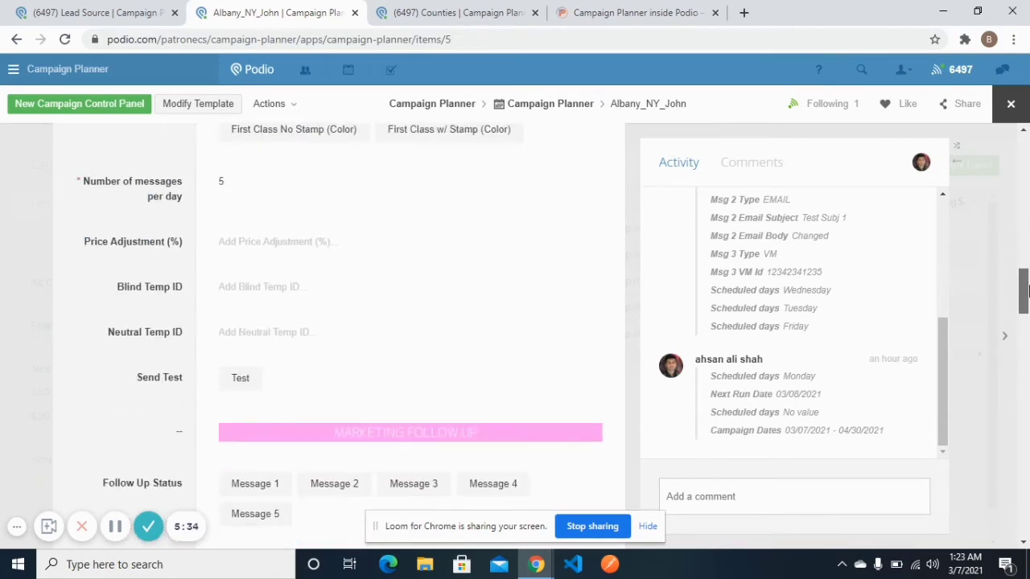
Examine the Albany campaign's Follow Up Status choices and the message type and SMS text of its 1st Followup
left_click(112, 12)
left_click(266, 6)
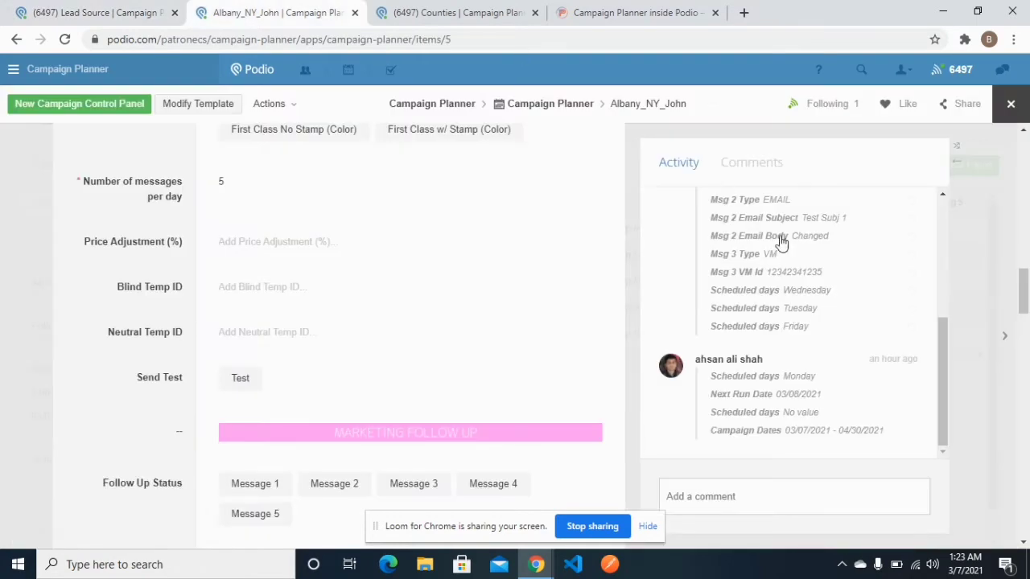
left_click_drag(1023, 301, 1023, 330)
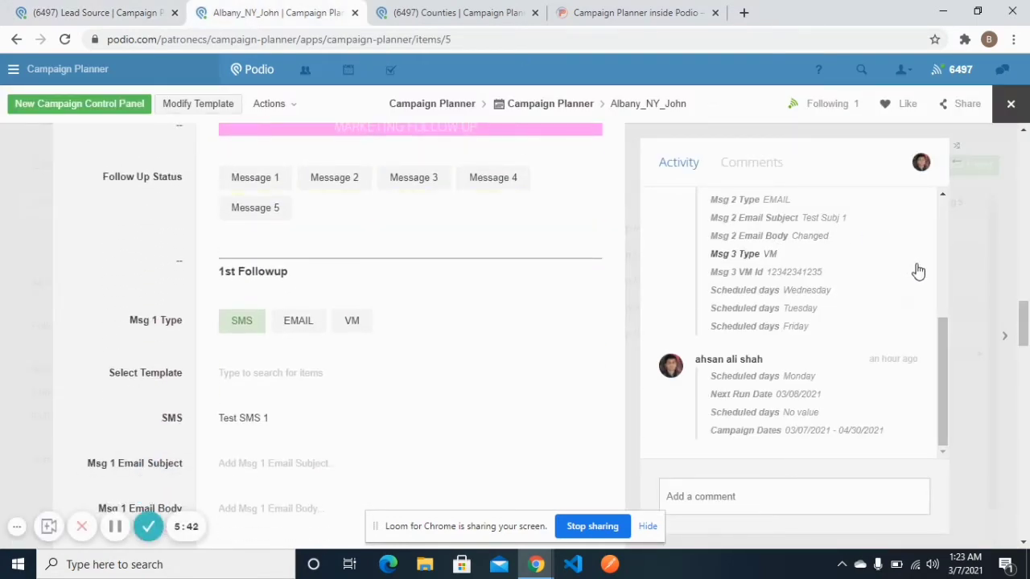
left_click_drag(1023, 324, 1023, 320)
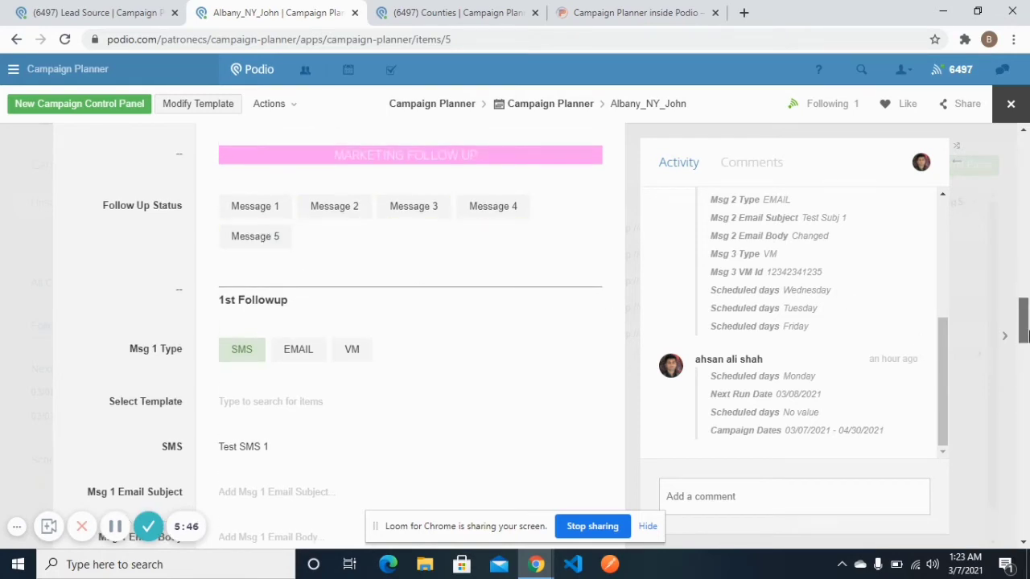
left_click_drag(1024, 322, 1023, 324)
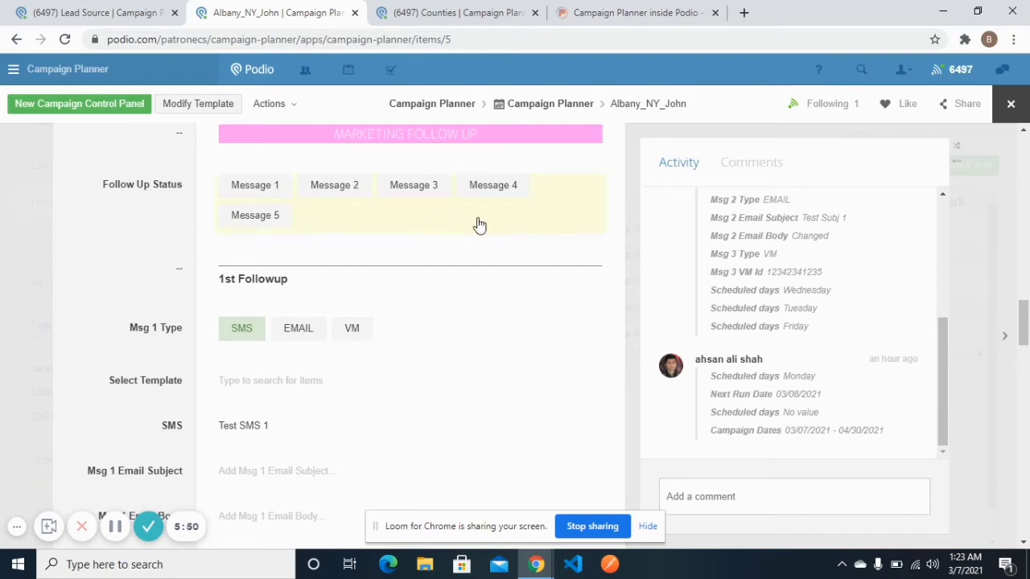
left_click_drag(1023, 312, 1023, 316)
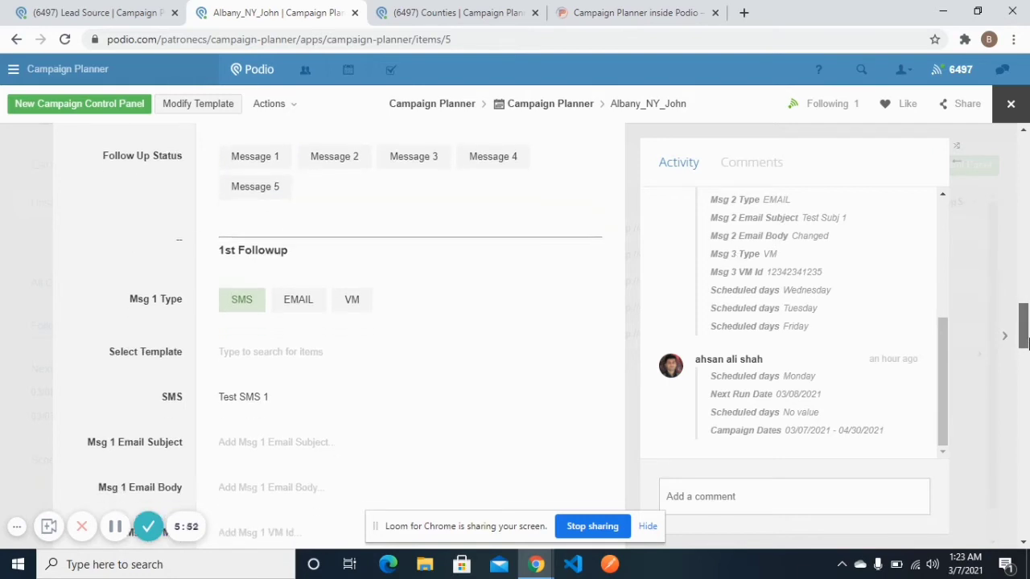
scroll(475, 333, "down", 2)
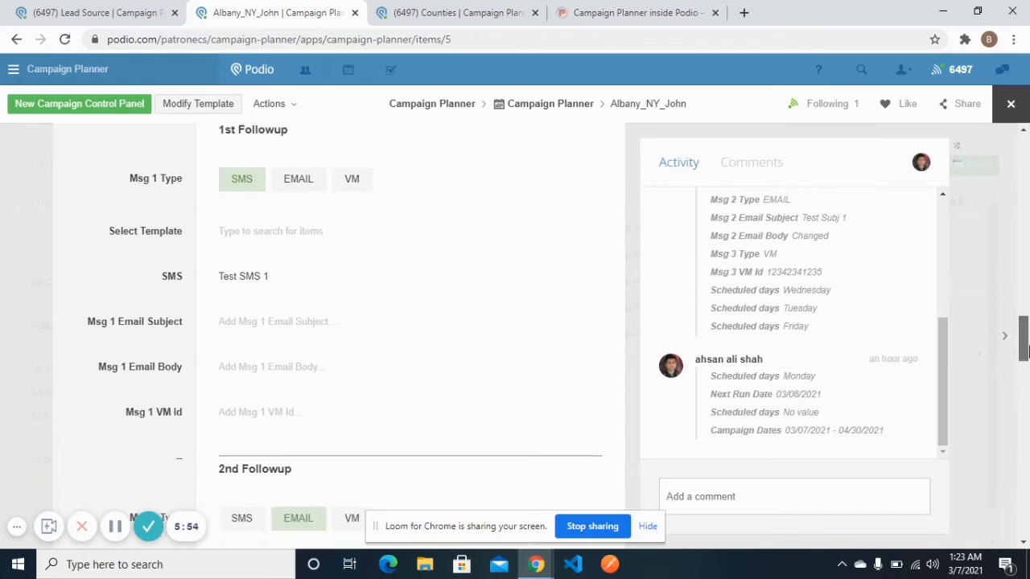
left_click(291, 183)
left_click(291, 184)
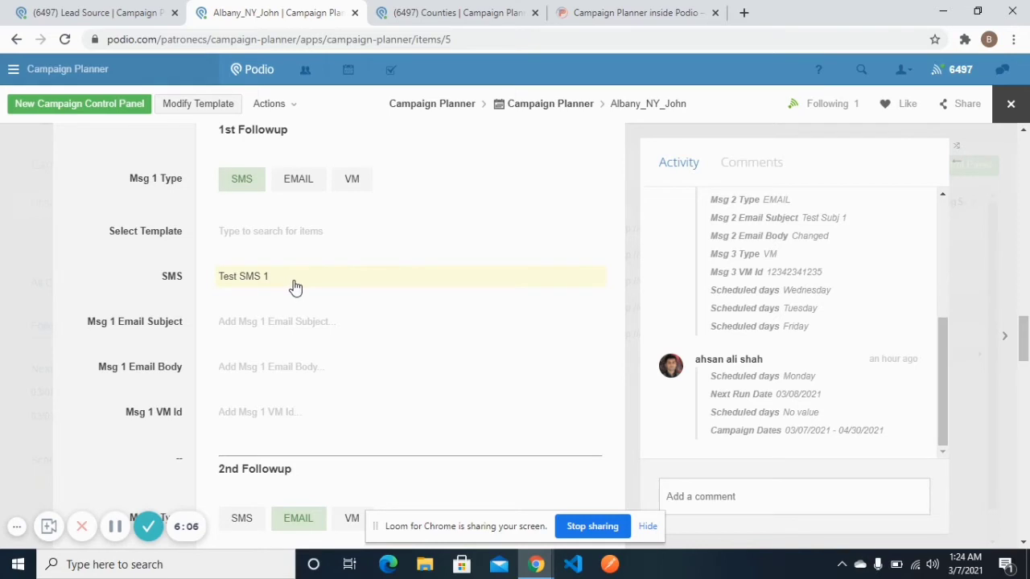
left_click(306, 185)
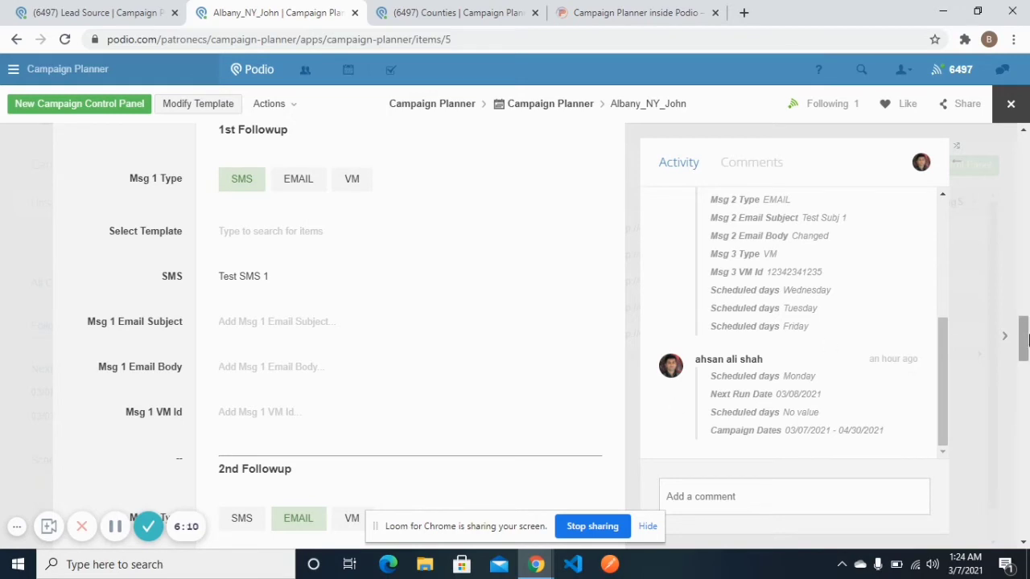
Examine the message types and contents of the 2nd and 3rd Followups, then return to the Follow Up Status section
scroll(1023, 338, "down", 4)
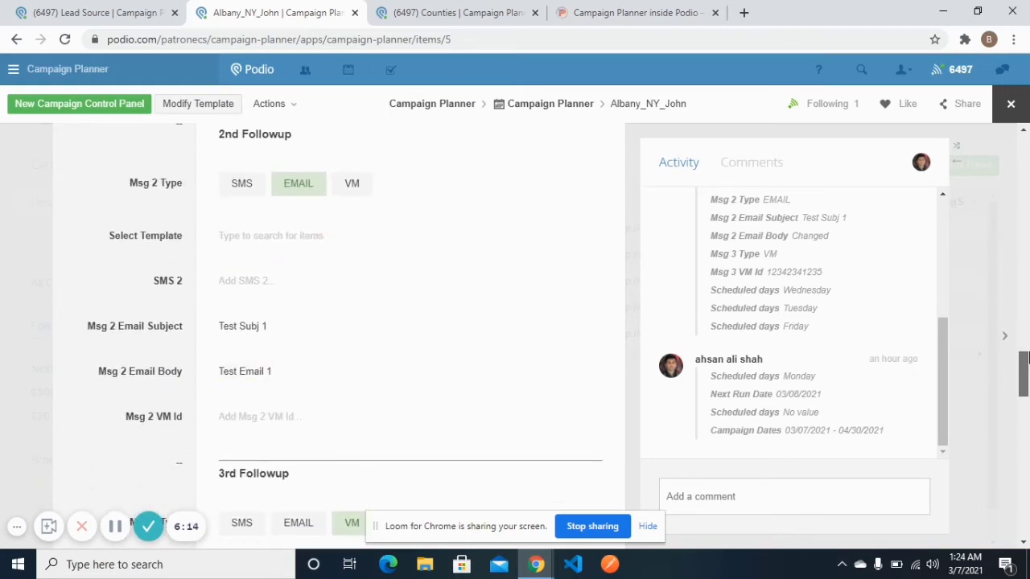
scroll(1006, 354, "down", 5)
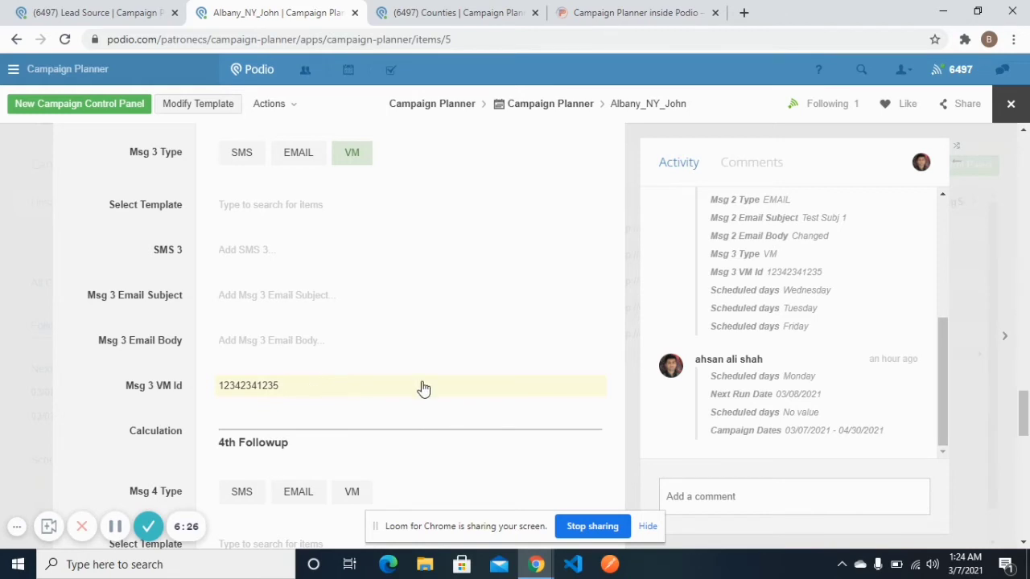
left_click_drag(1025, 415, 1024, 378)
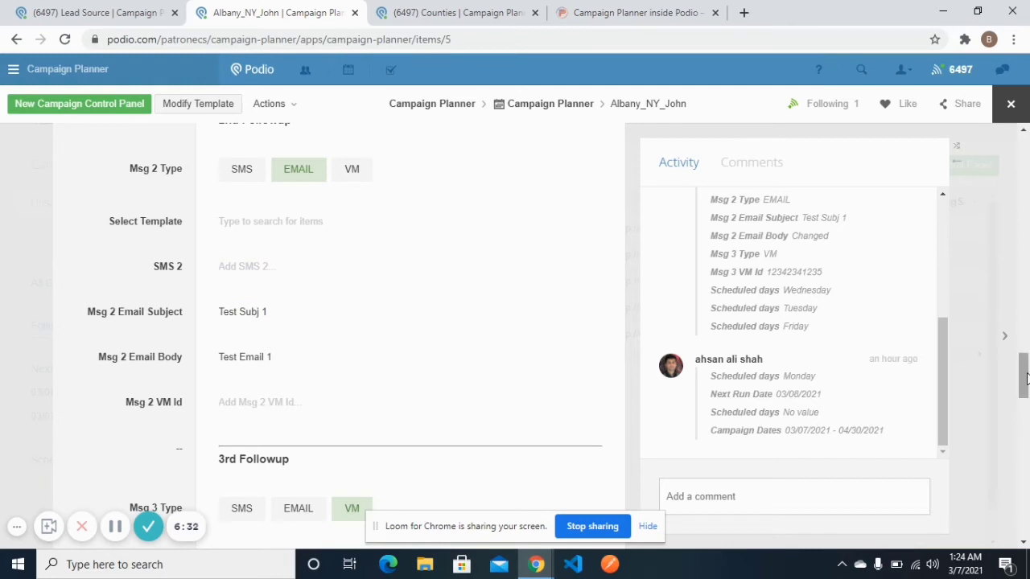
left_click_drag(1025, 378, 1027, 334)
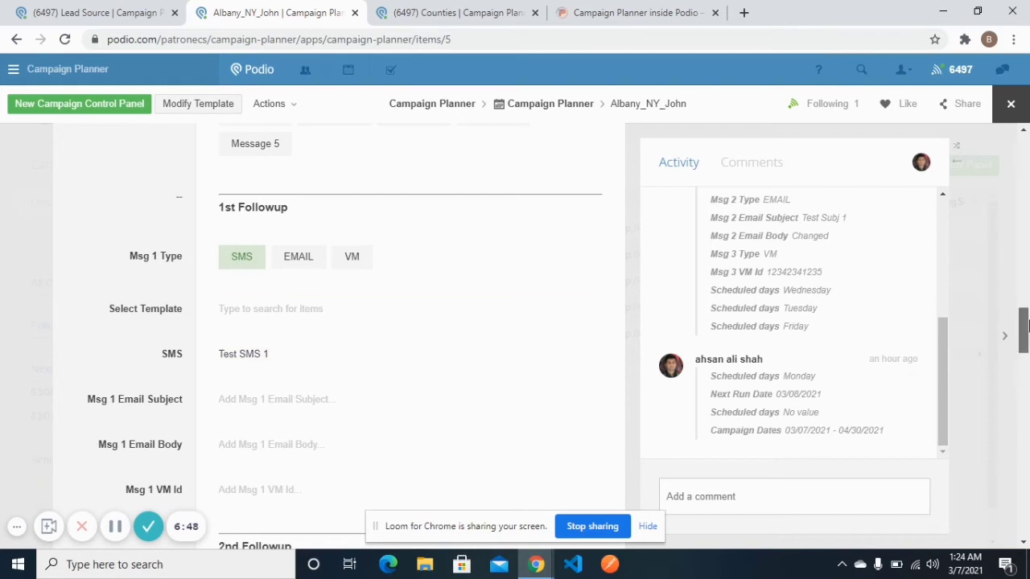
left_click_drag(1024, 322, 1024, 320)
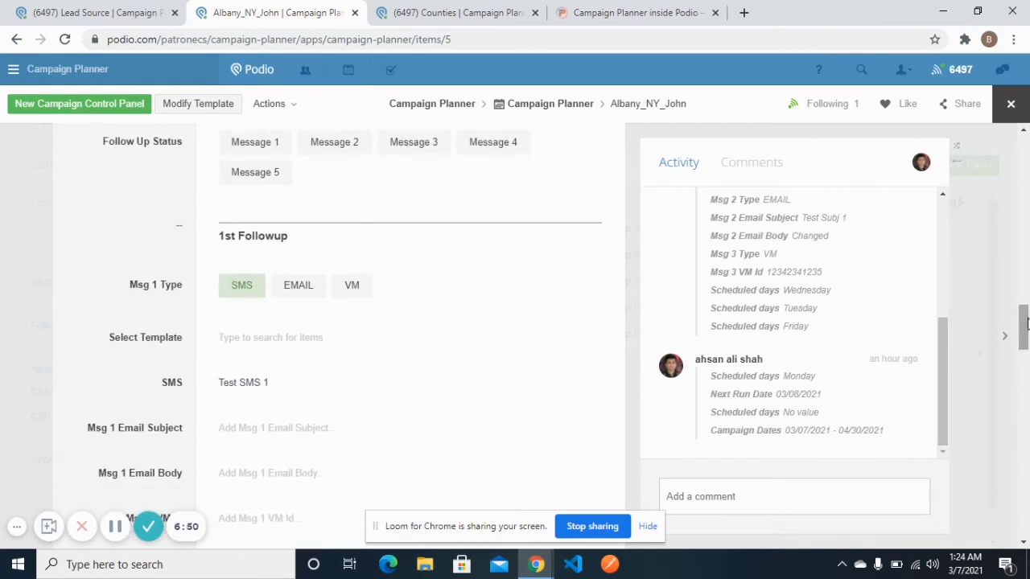
Compare the Lead Source records with the campaign's profile, number of messages per day and follow-up settings
left_click(58, 8)
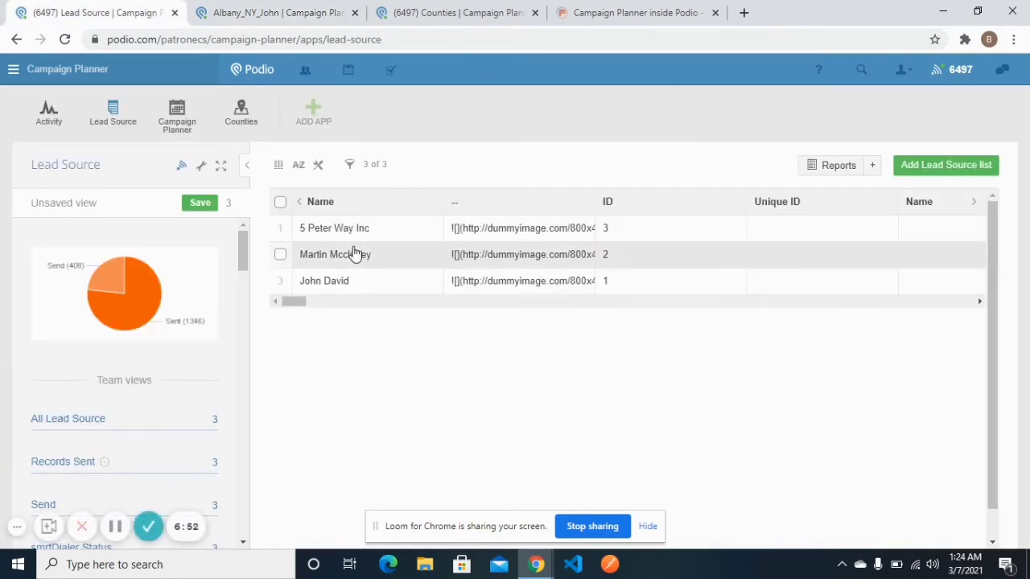
left_click(259, 12)
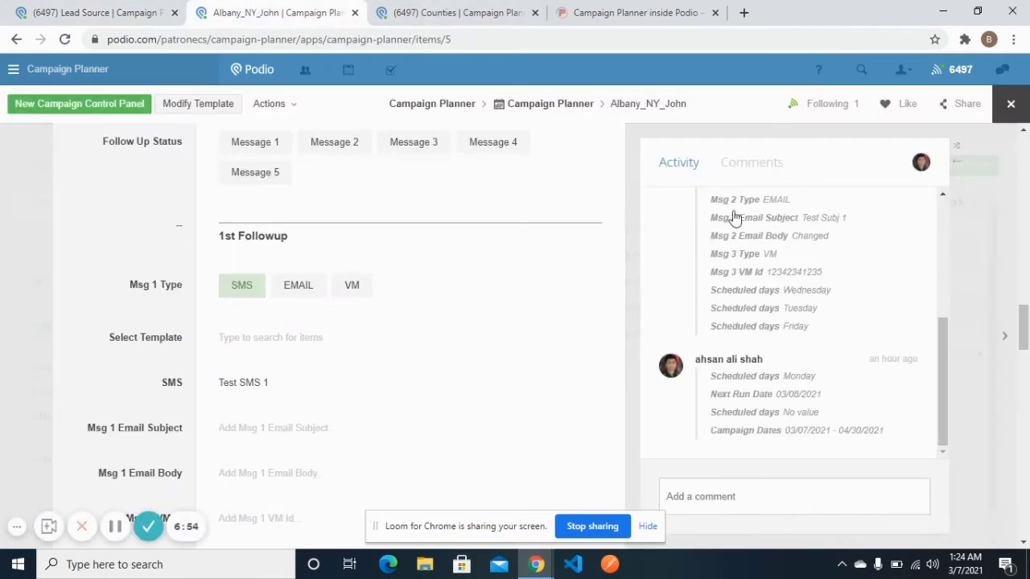
left_click_drag(1024, 326, 1026, 145)
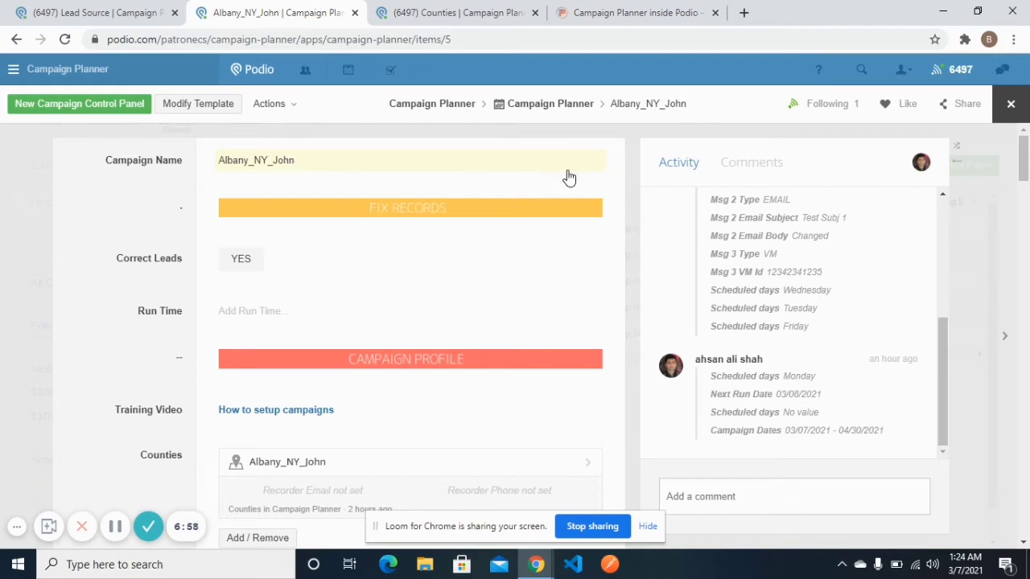
left_click_drag(1024, 166, 1025, 295)
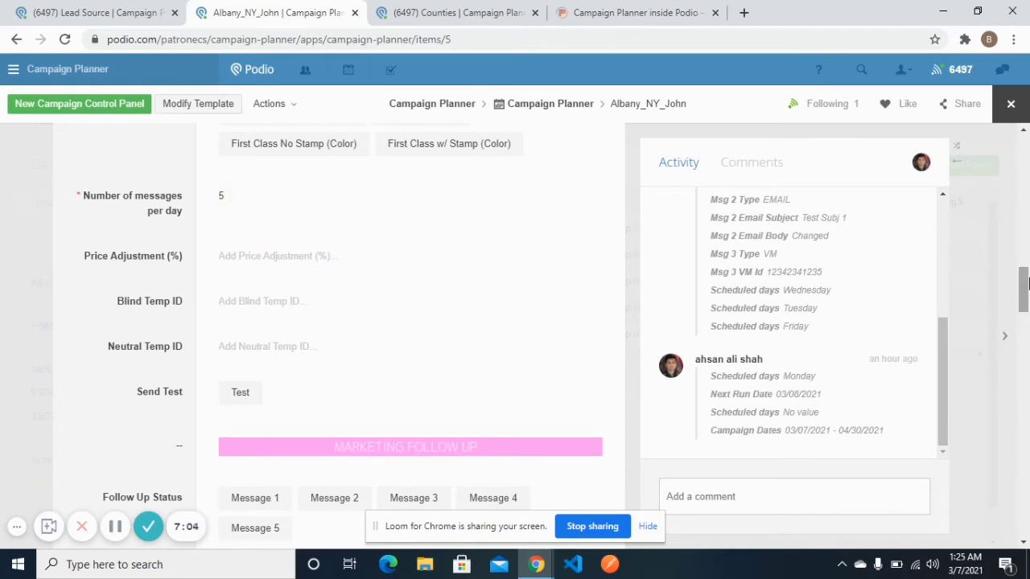
left_click_drag(1025, 281, 1026, 321)
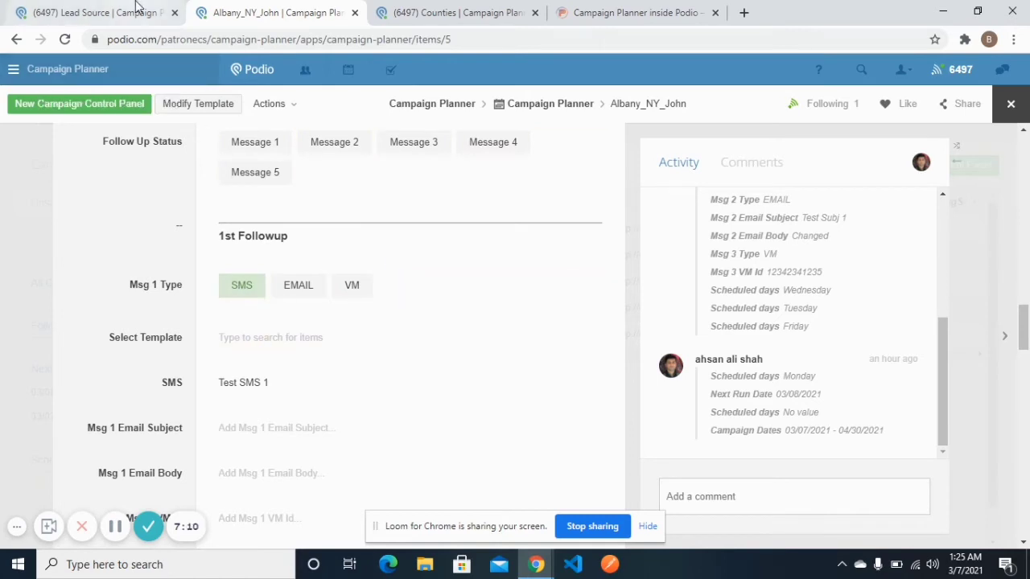
left_click(88, 12)
left_click(324, 11)
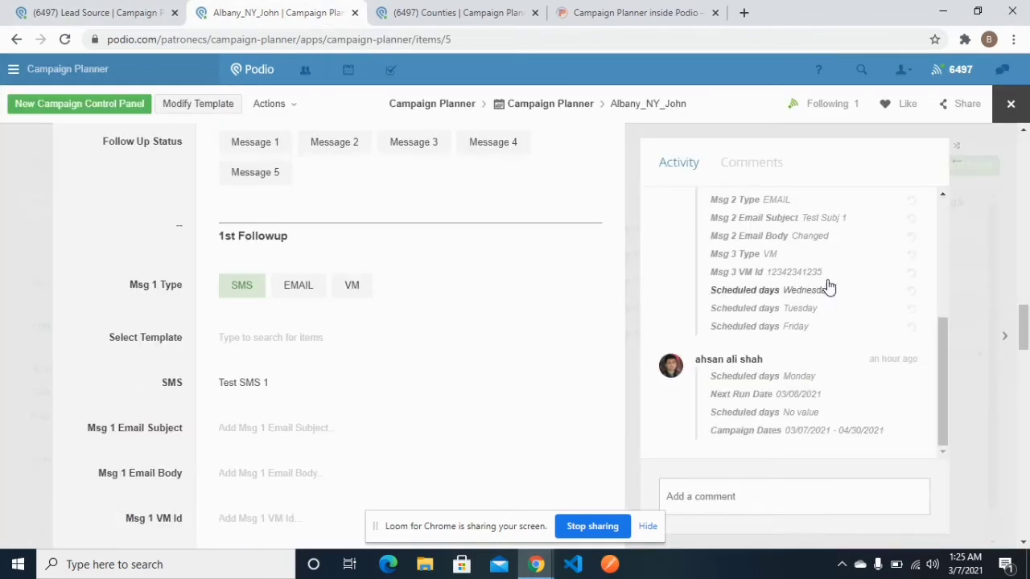
Review the 1st Followup's SMS settings in the campaign record alongside the leads in the Lead Source app
scroll(354, 415, "up", 1)
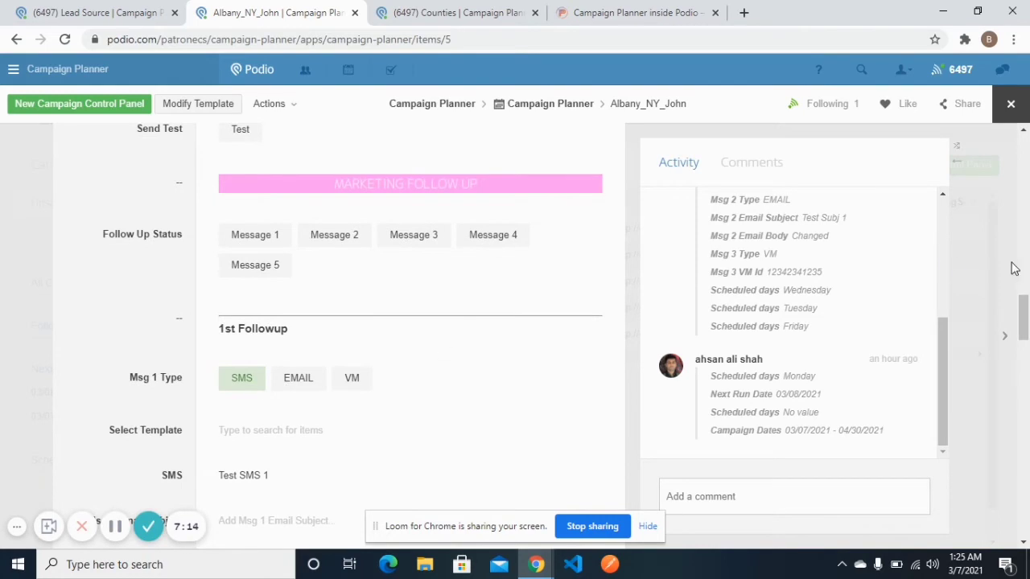
left_click(1023, 295)
left_click_drag(1024, 296, 1028, 342)
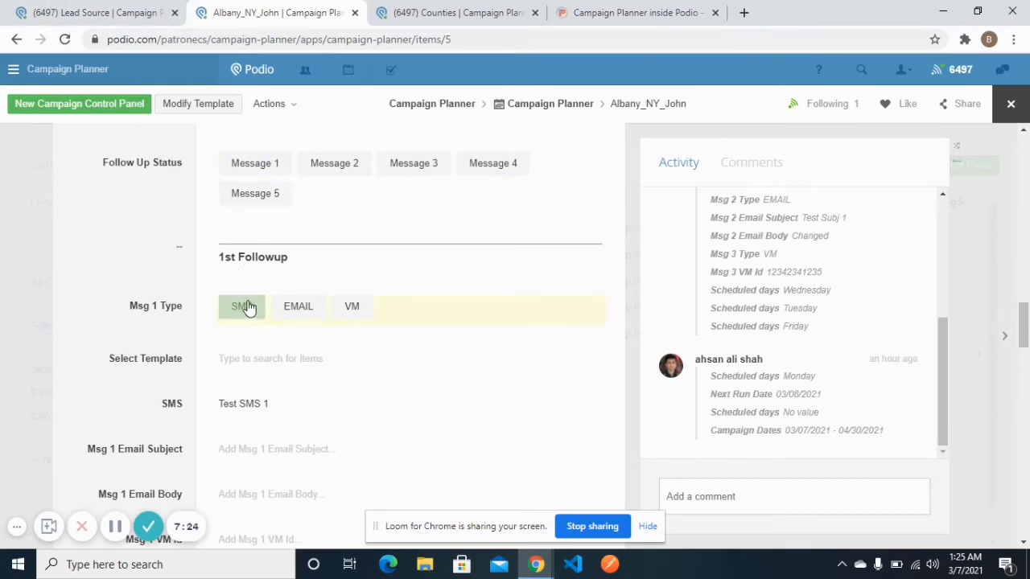
left_click_drag(1023, 329, 1023, 339)
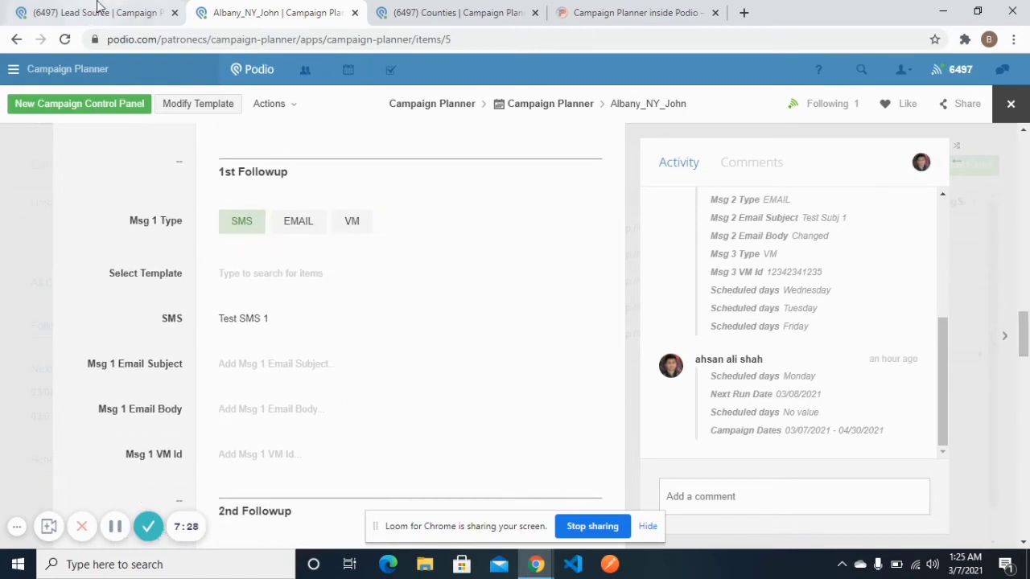
left_click(152, 12)
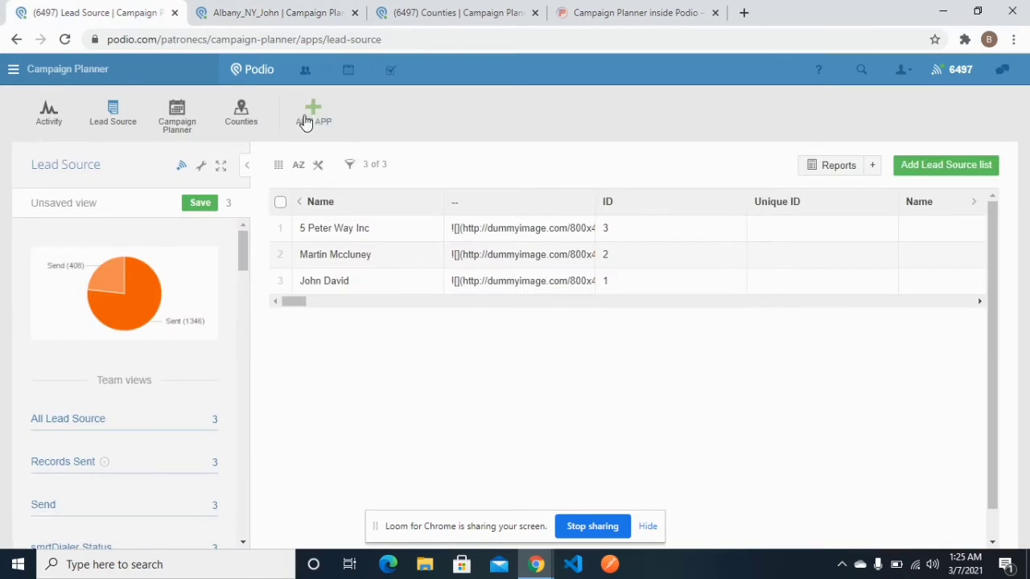
left_click(269, 10)
left_click_drag(1023, 333, 1023, 368)
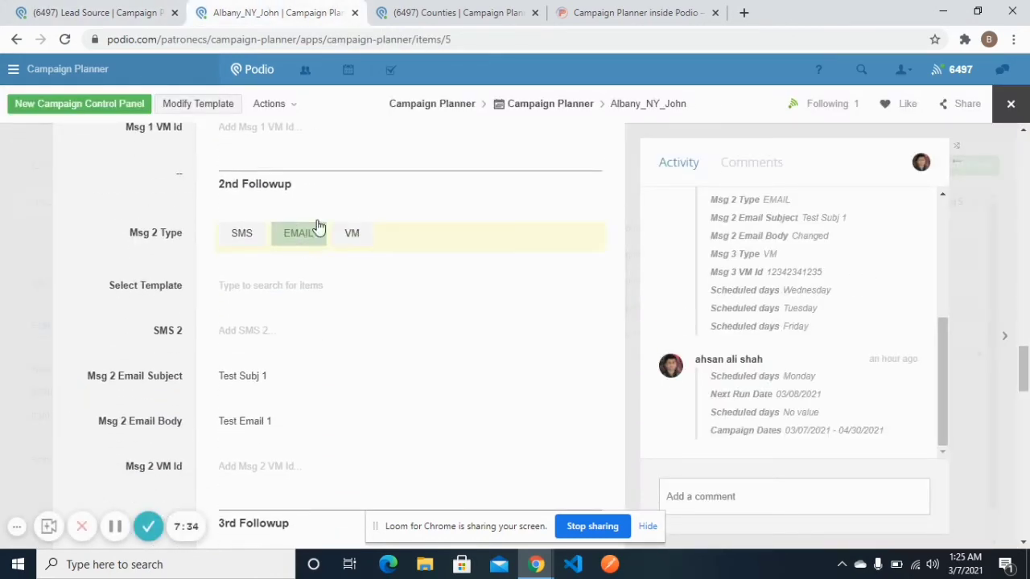
left_click(95, 9)
left_click(246, 8)
left_click(117, 10)
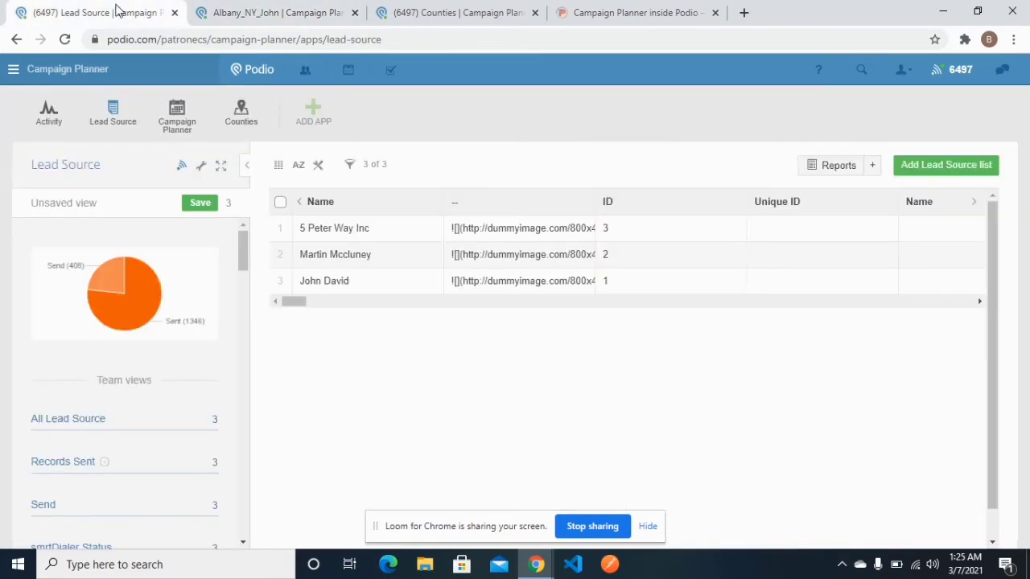
left_click(292, 10)
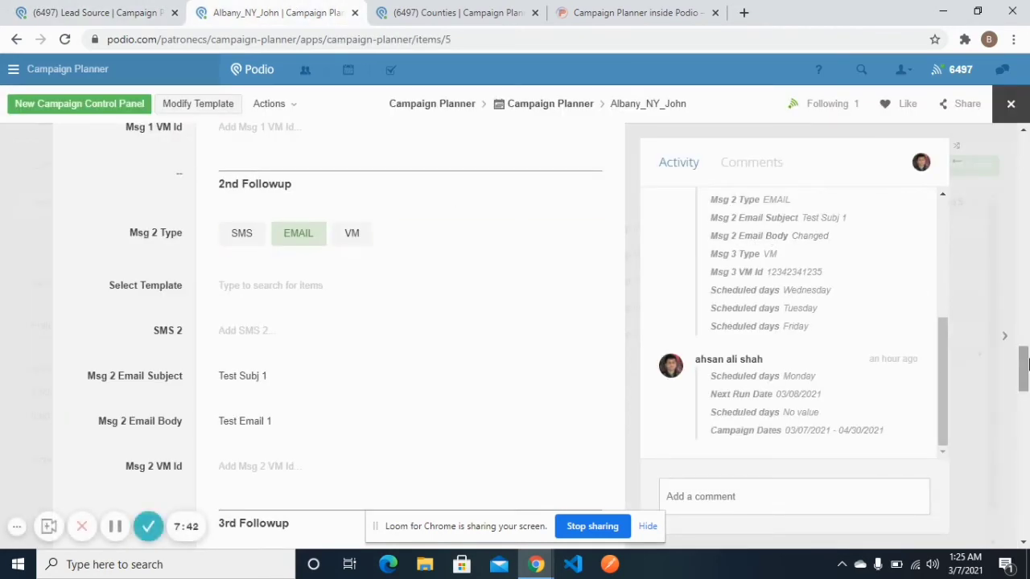
Check the campaign's scheduled days and next run date against its three followups and the Lead Source records
left_click_drag(1024, 363, 1026, 269)
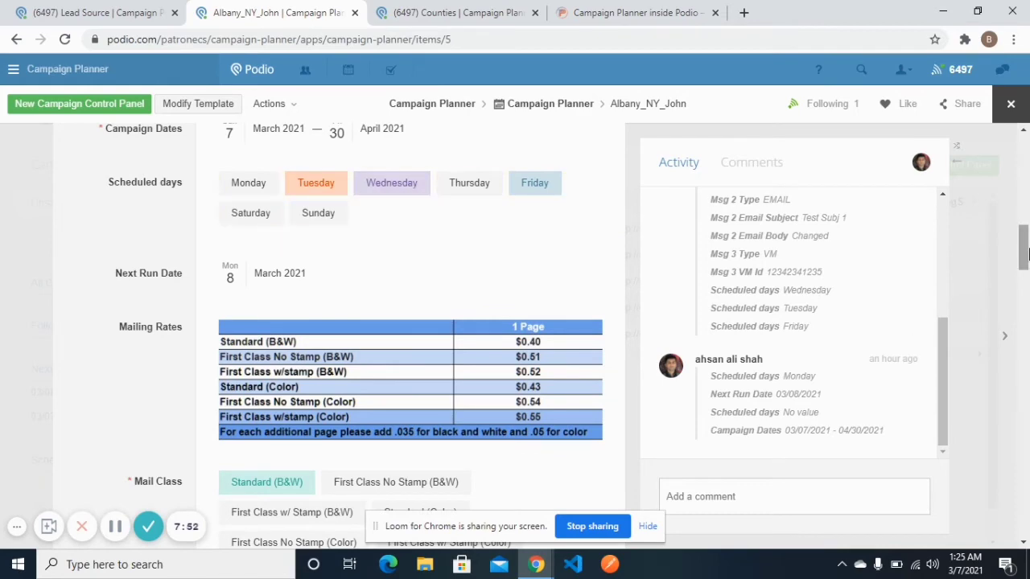
left_click_drag(1026, 254, 1025, 347)
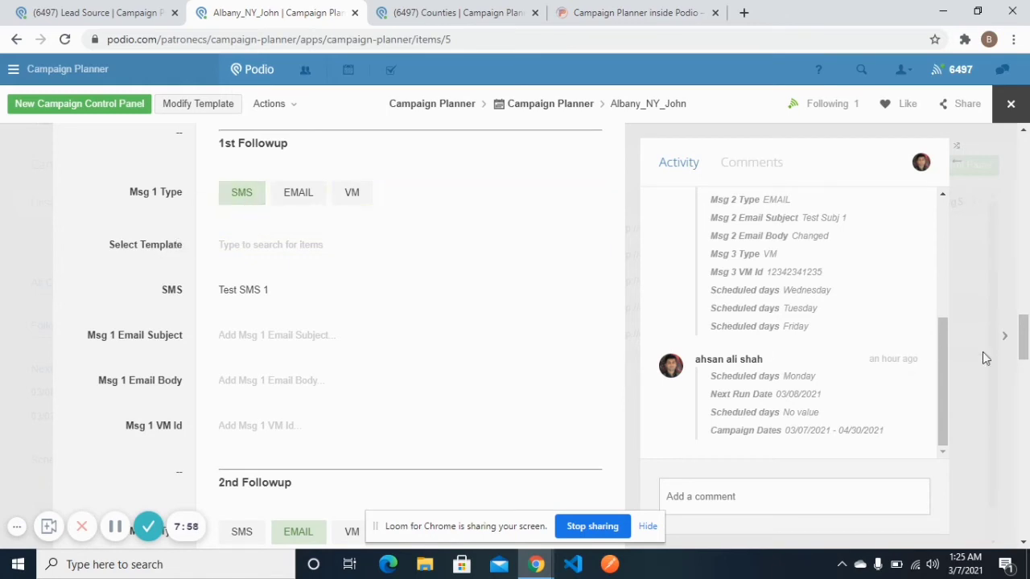
left_click_drag(1026, 362, 1026, 399)
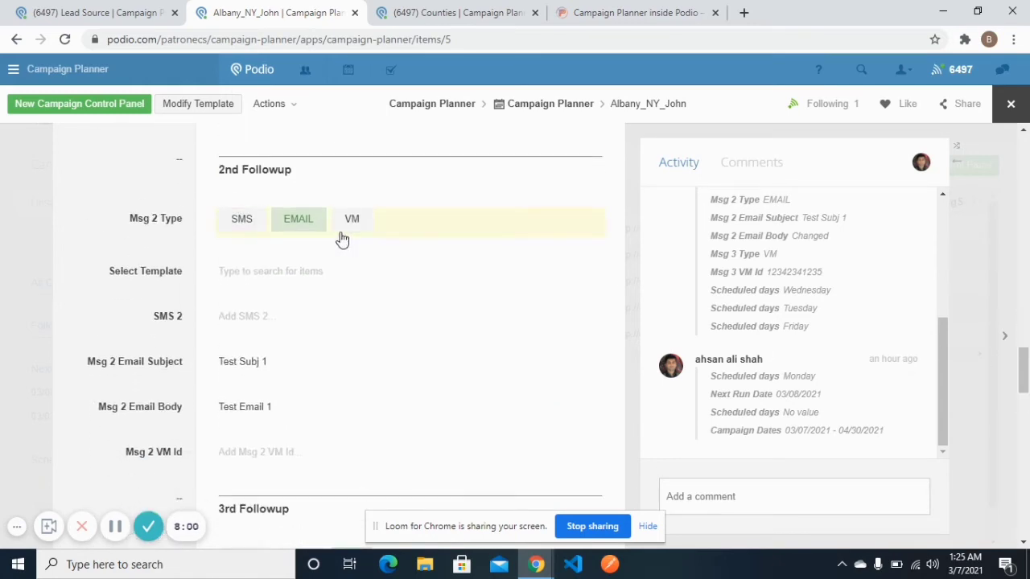
left_click_drag(1025, 364, 1024, 402)
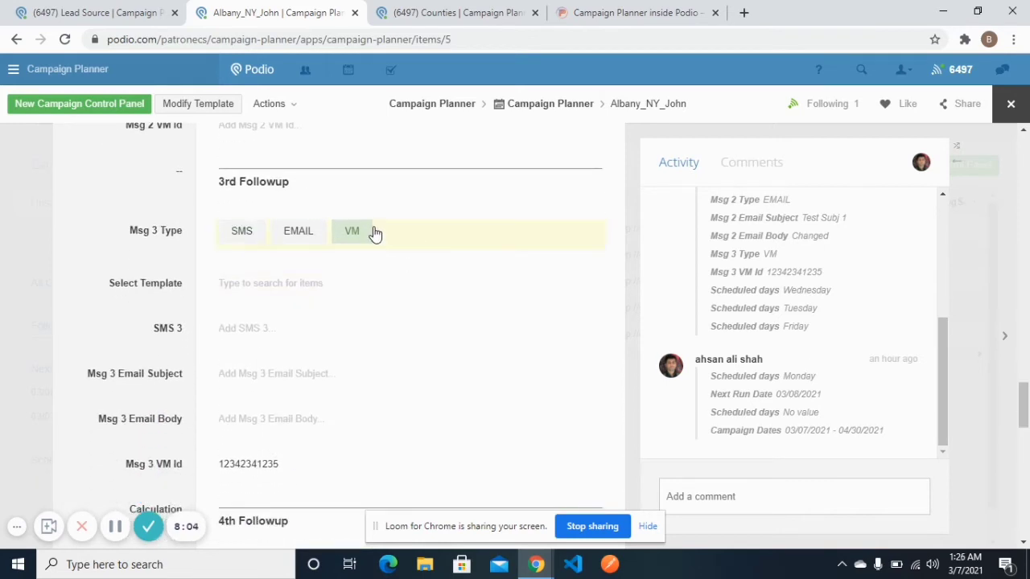
left_click(137, 10)
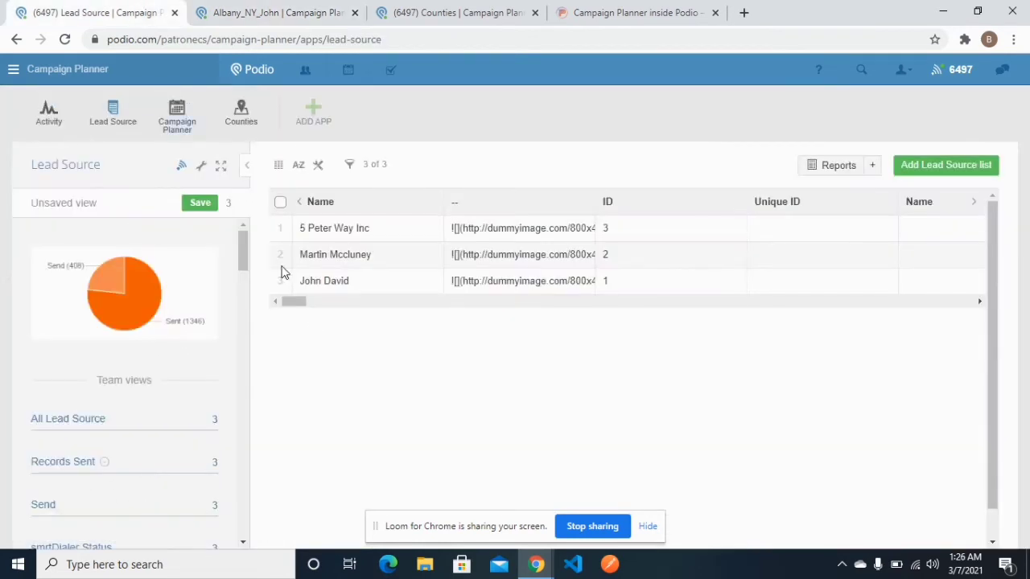
left_click(287, 10)
Examine the Message 1 option of the campaign's Follow Up Status and view the Lead Source list
left_click_drag(1022, 409, 1027, 322)
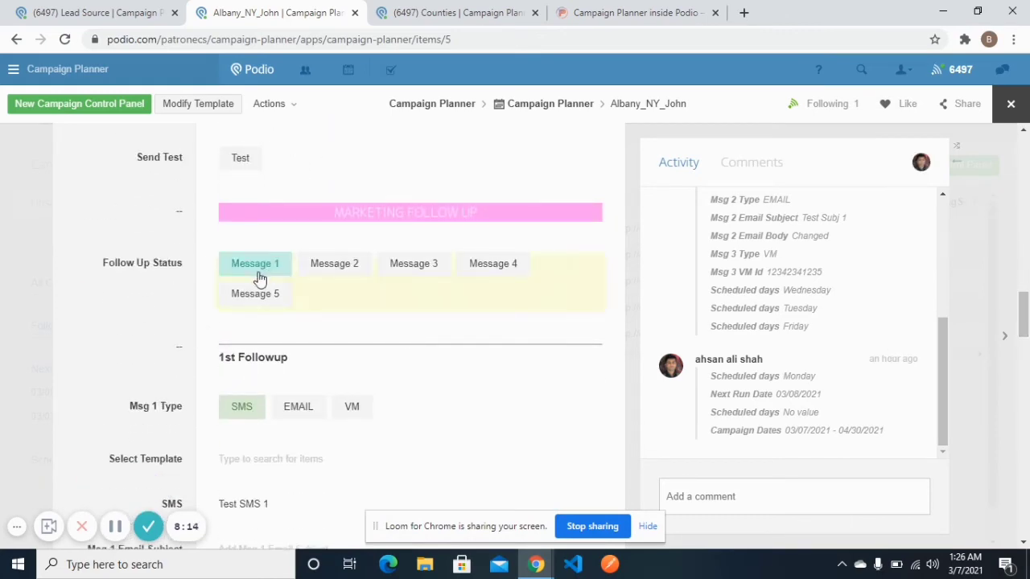
left_click(288, 263)
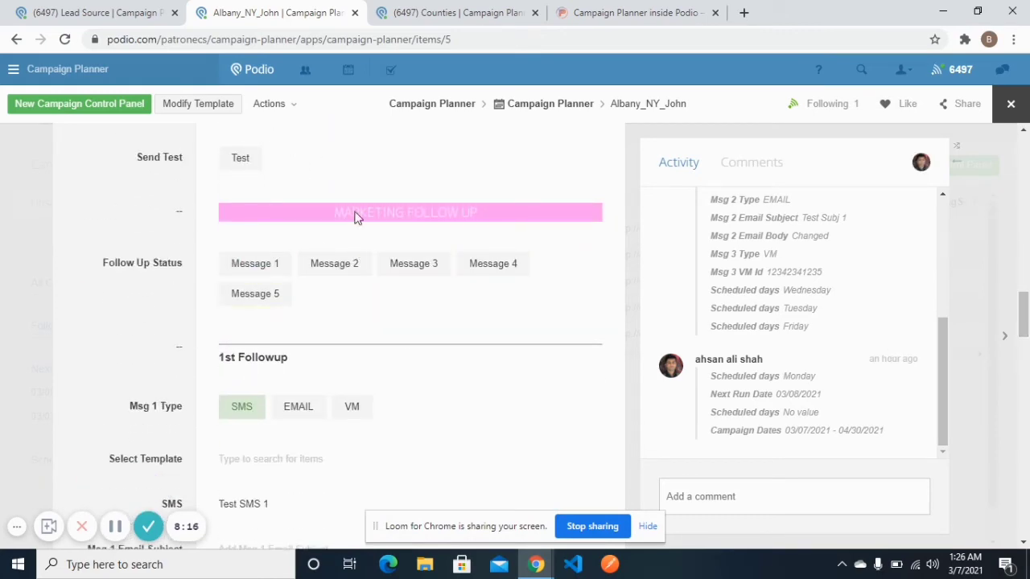
left_click(283, 265)
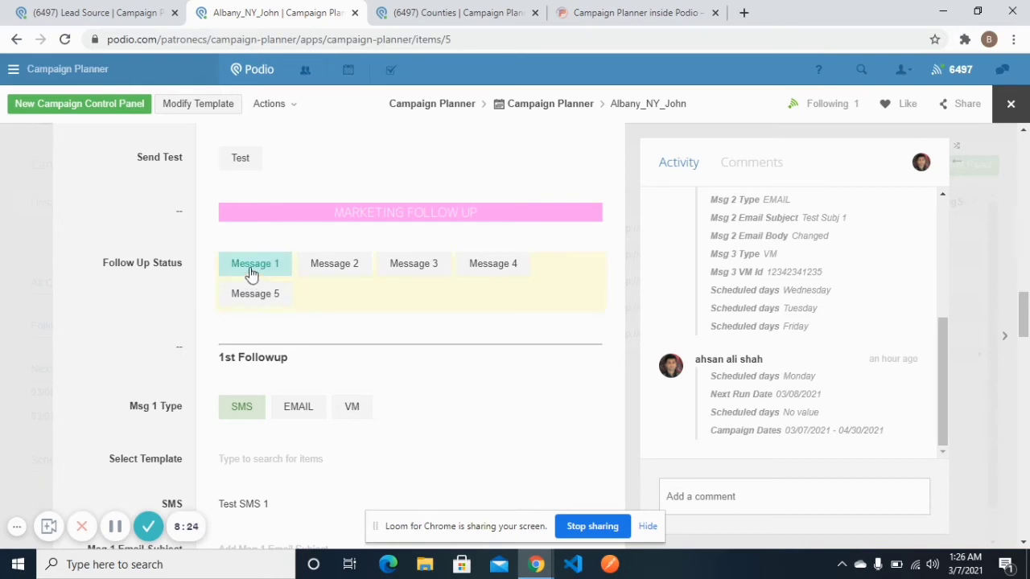
left_click(89, 10)
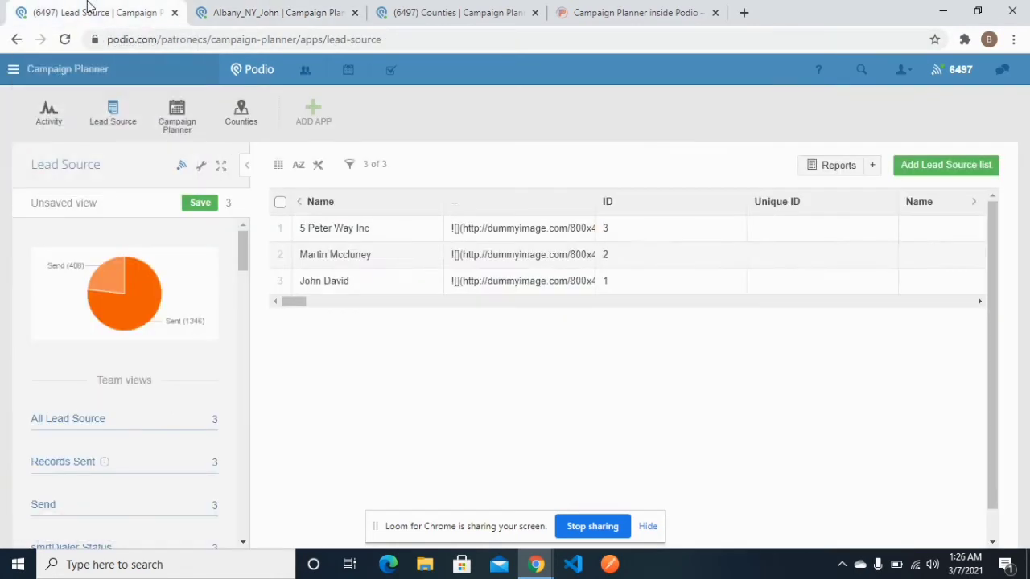
Look over the 2nd Followup's message type options and set the campaign's Follow Up Status to Message 1
left_click(258, 10)
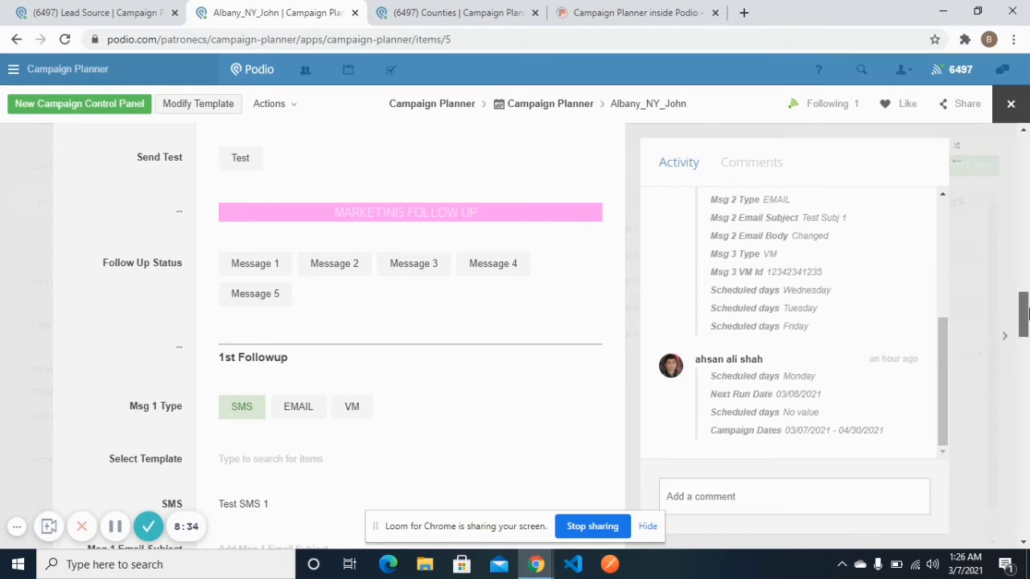
left_click_drag(1024, 315, 988, 364)
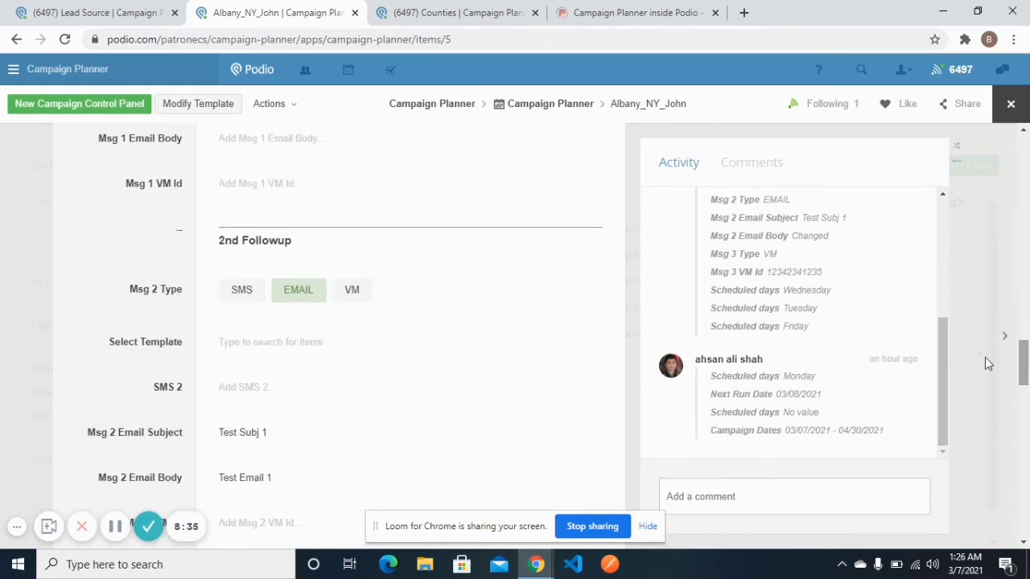
left_click(240, 291)
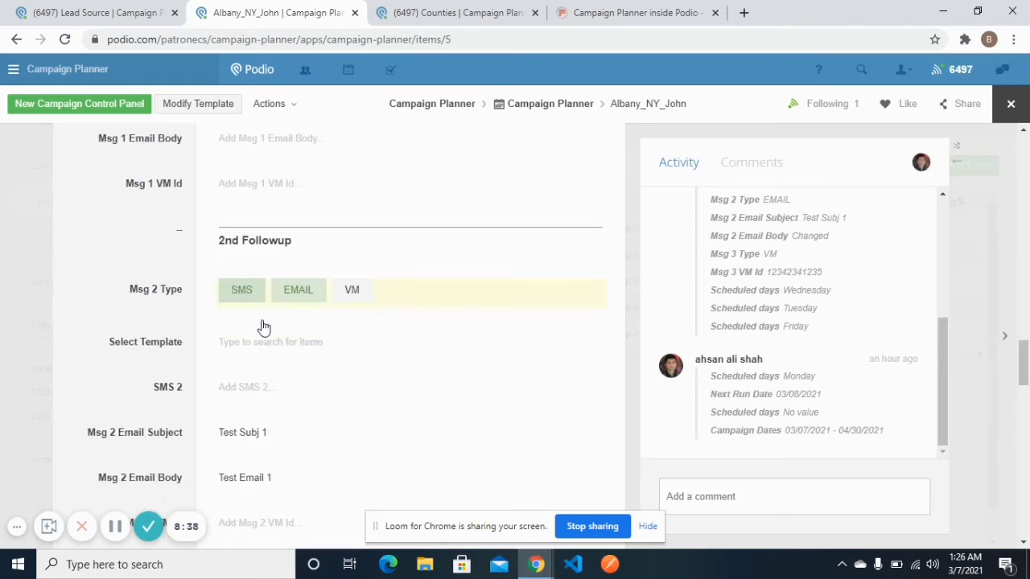
scroll(304, 308, "up", 6)
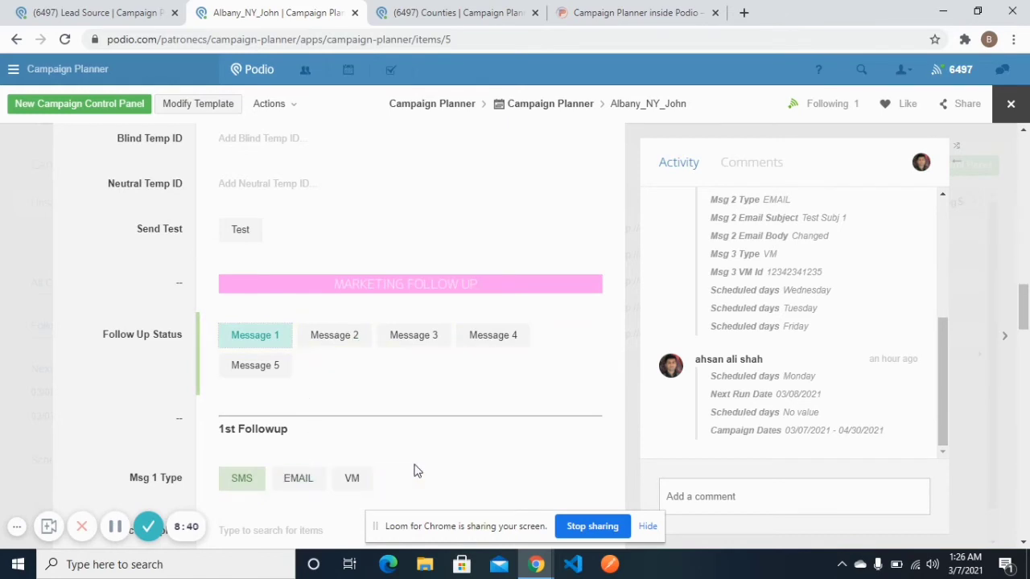
scroll(392, 256, "down", 2)
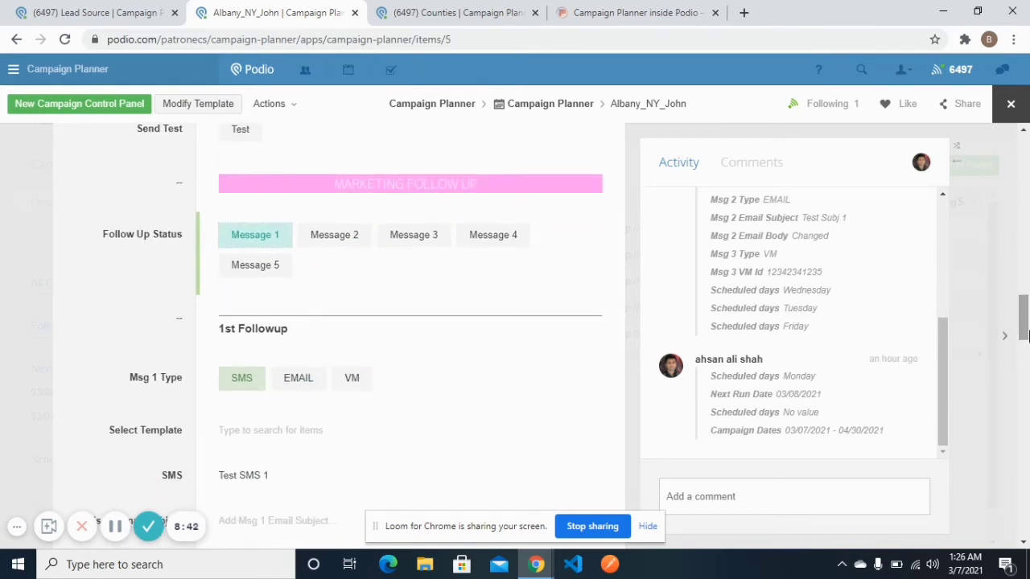
Examine the remaining message options of Follow Up Status and the campaign record's Stop Campaign option
left_click(407, 248)
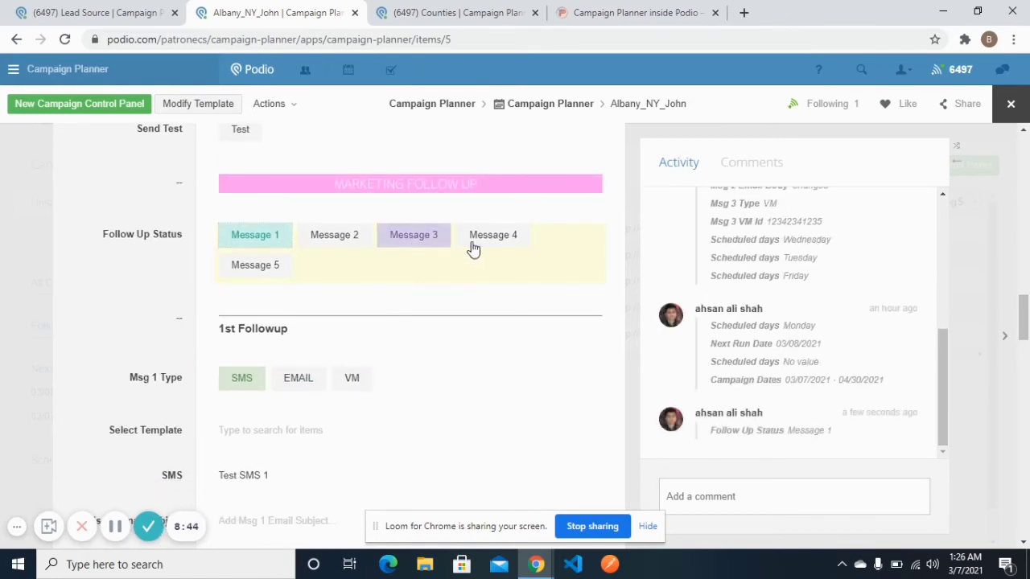
left_click(519, 246)
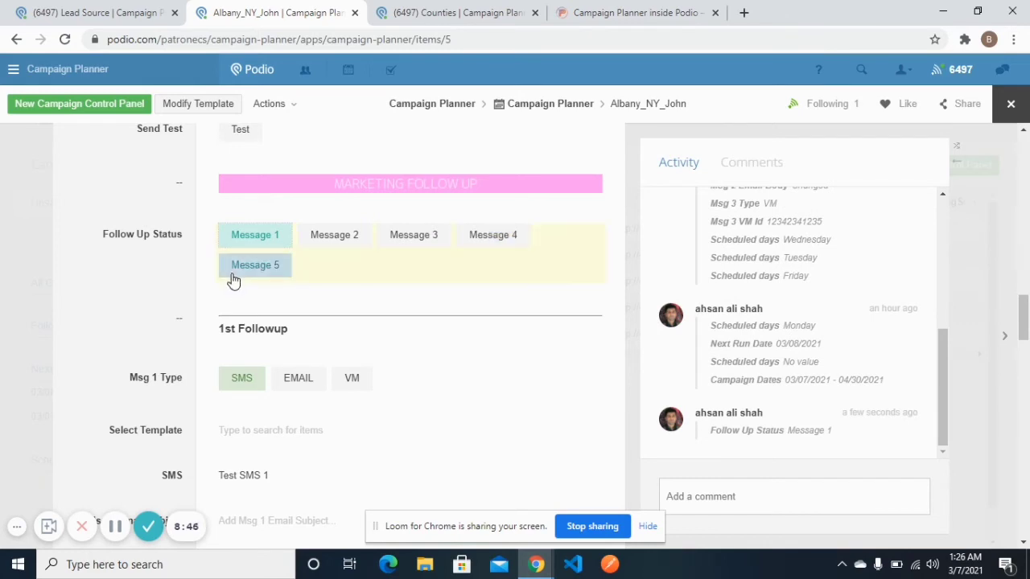
left_click_drag(1026, 342, 1026, 529)
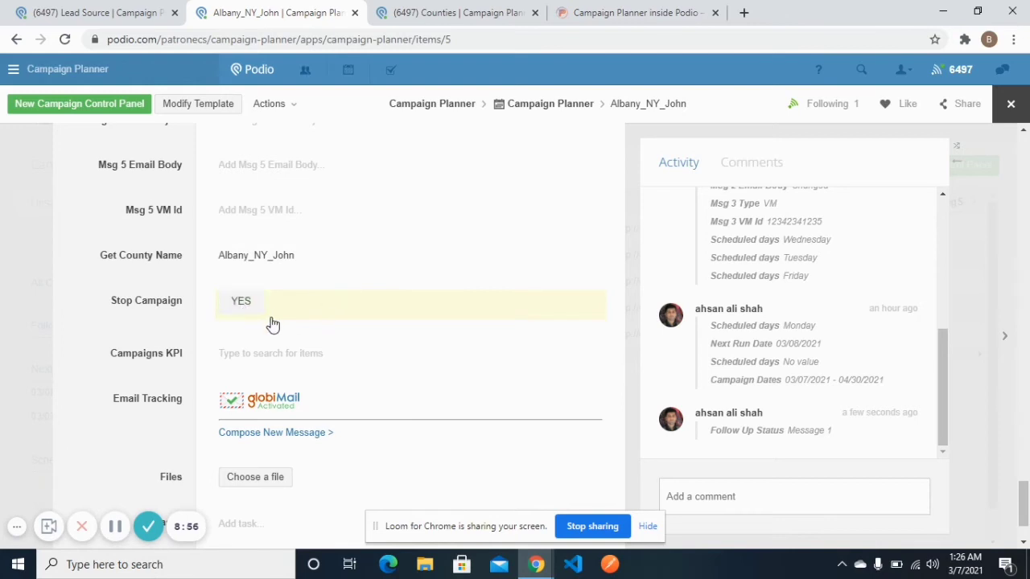
left_click_drag(1025, 482, 1025, 297)
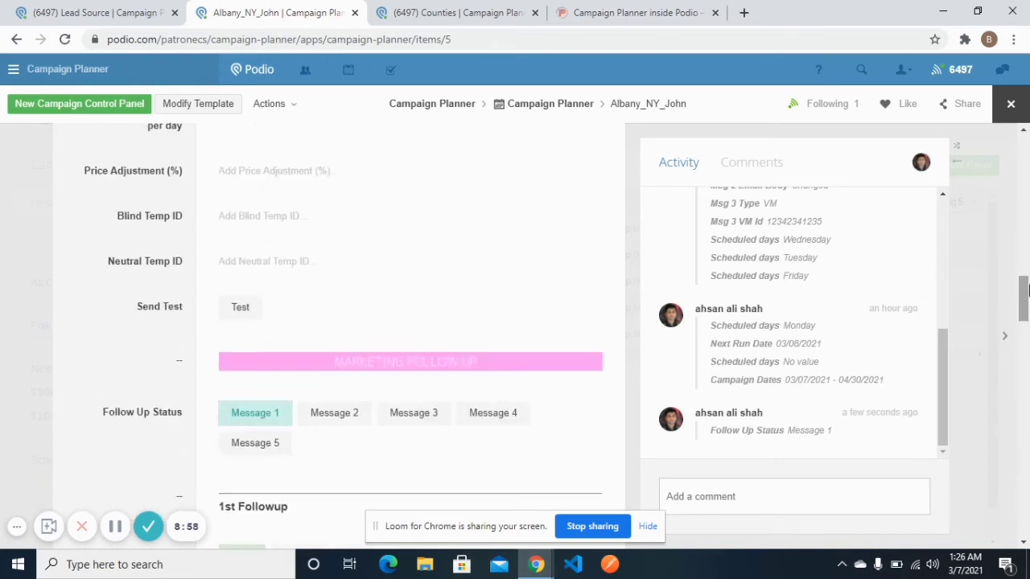
Open the first record in the Lead Source list and examine its Follow up Drip Campaign and Remove From Campaign options
left_click(69, 9)
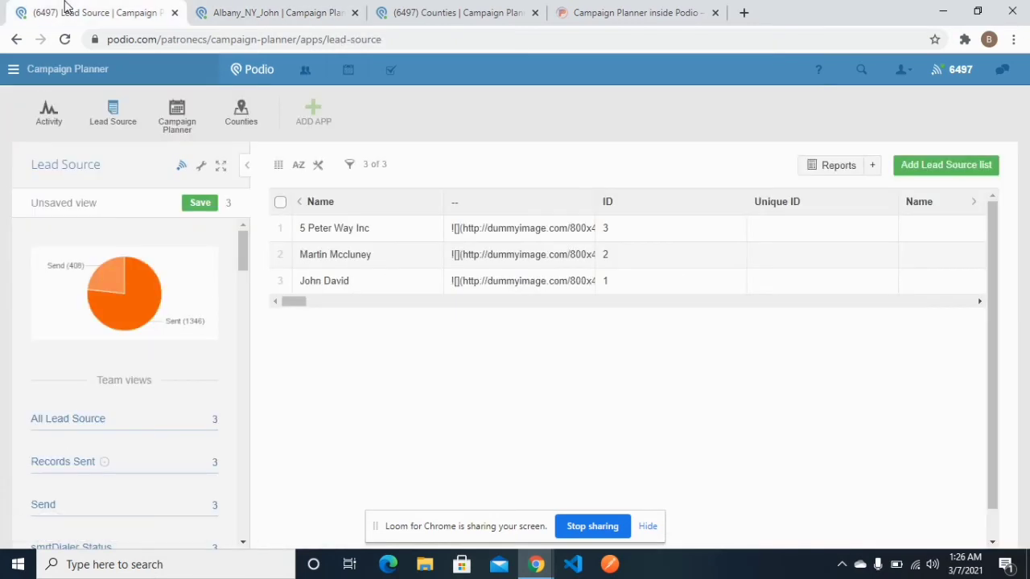
left_click(416, 235)
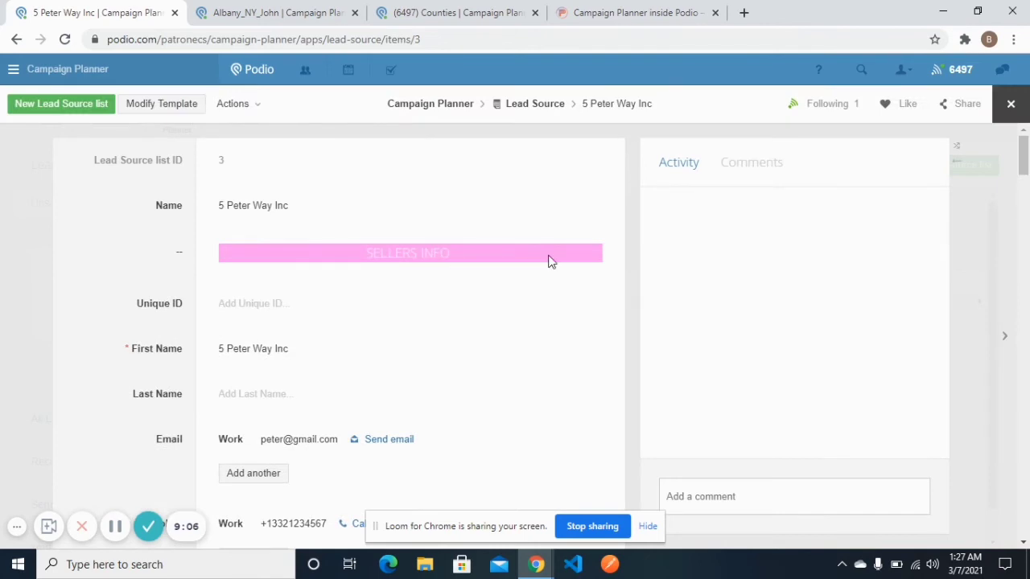
left_click_drag(1027, 182, 1025, 469)
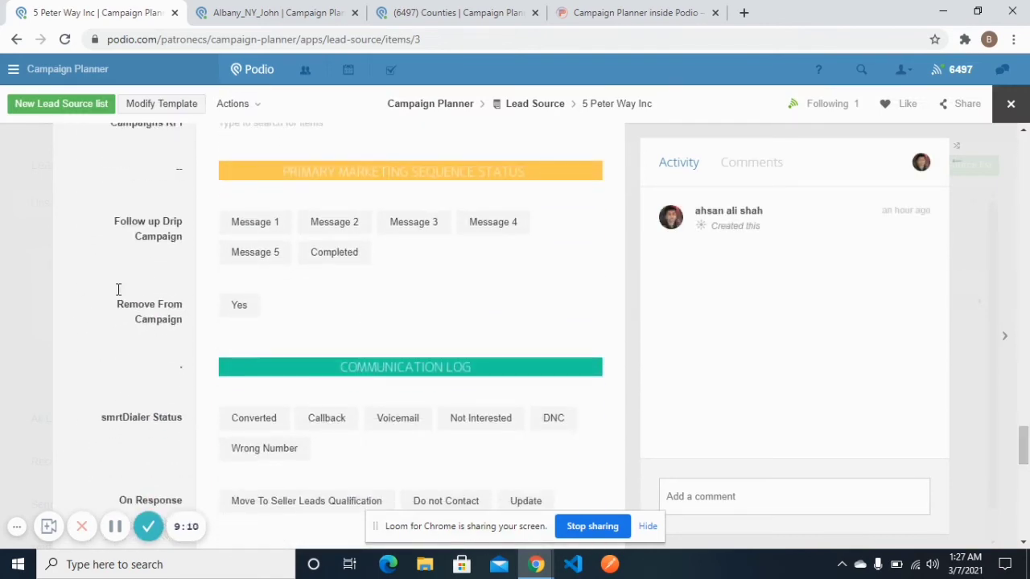
left_click(238, 309)
Compare the lead's Primary Marketing Sequence Status section with the campaign record and close the lead
left_click(297, 10)
left_click(103, 5)
left_click_drag(1024, 458, 1024, 447)
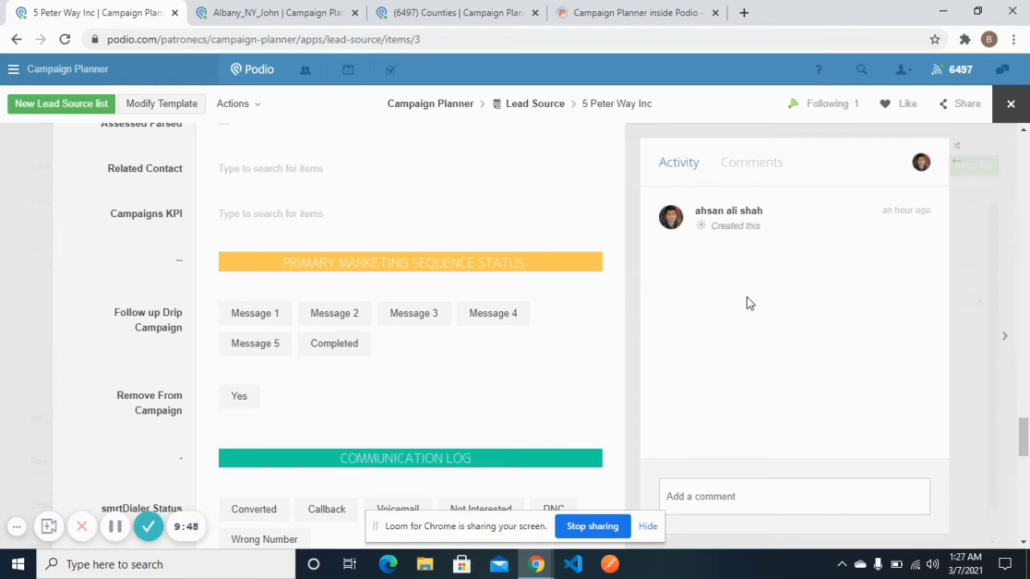
left_click(282, 11)
left_click(107, 11)
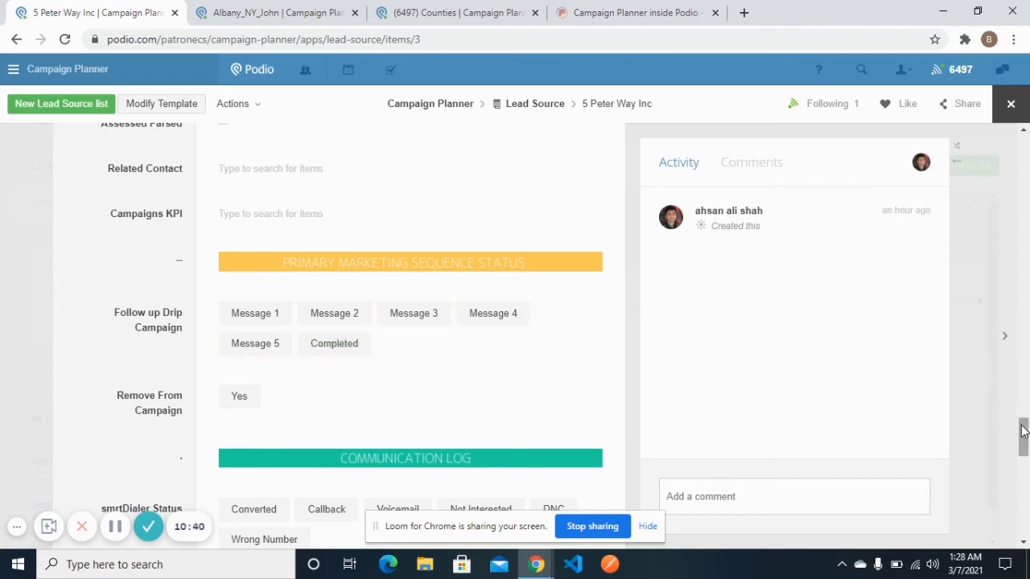
left_click(1014, 115)
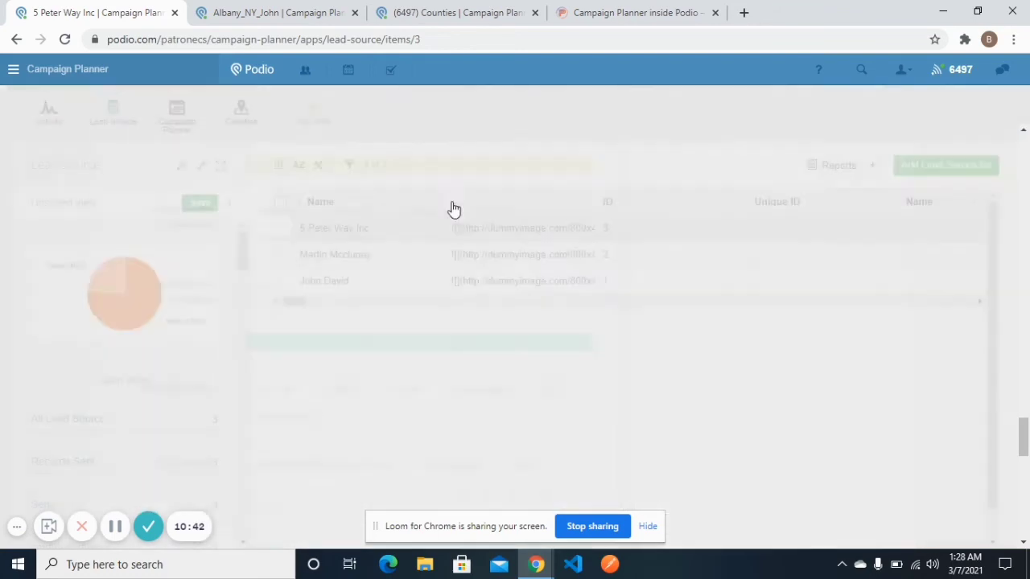
Review the campaign record's dates, scheduled days, next run date and campaign phone number
left_click(278, 12)
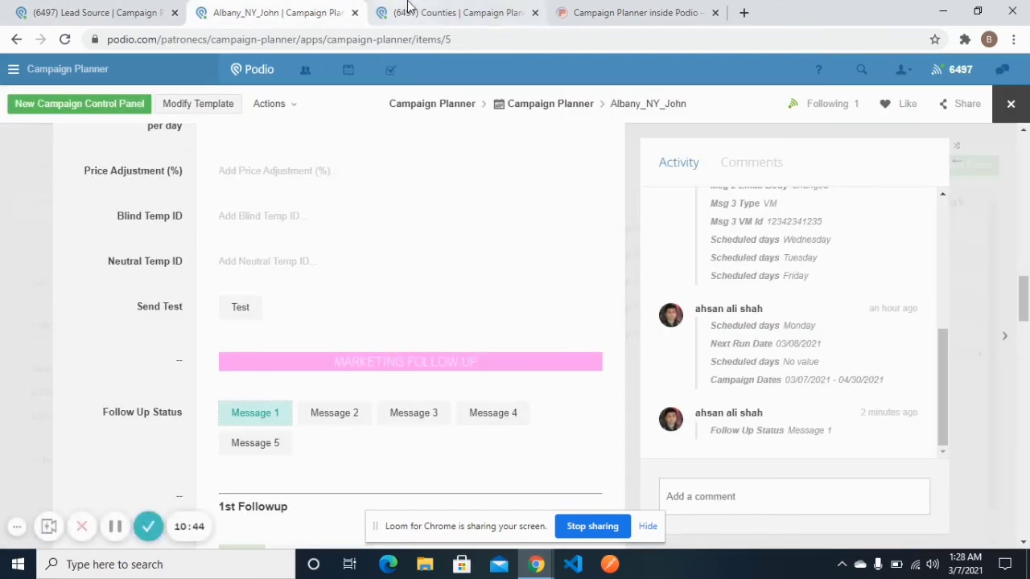
left_click_drag(1025, 319, 1026, 228)
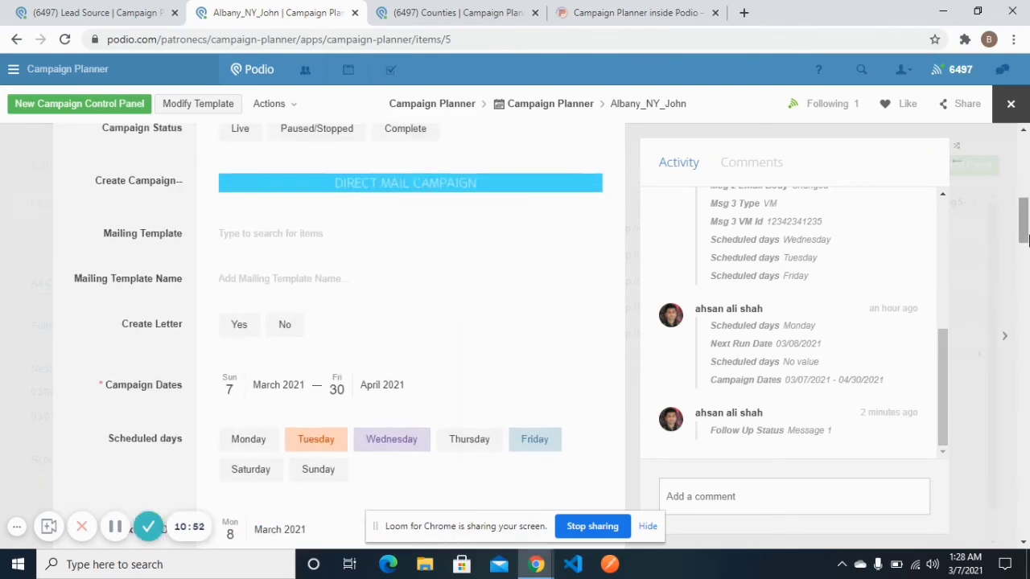
scroll(1024, 228, "down", 1)
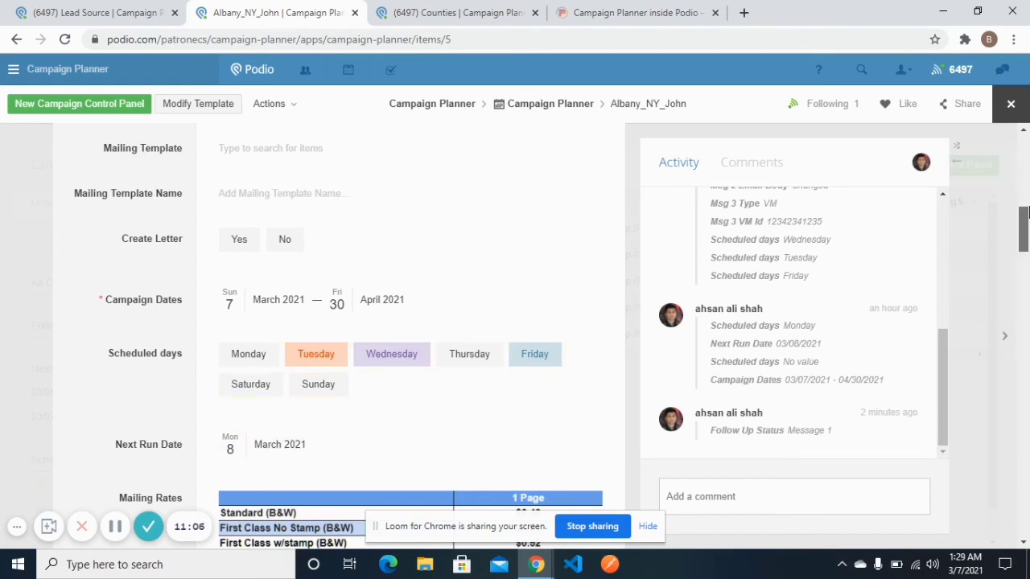
left_click_drag(1023, 214, 1024, 179)
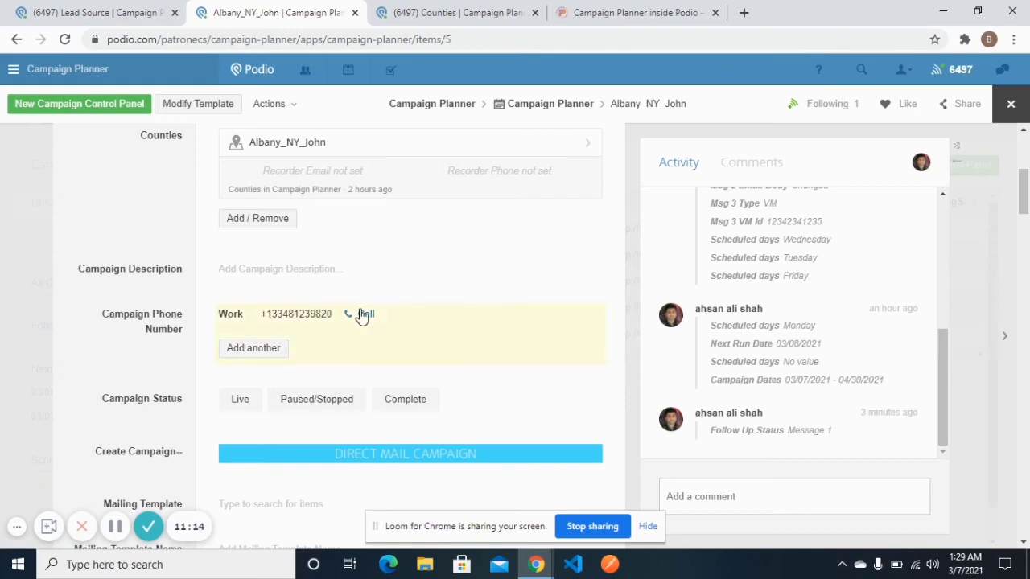
Set the campaign's Number of messages per day to 100
left_click_drag(1024, 181, 1026, 304)
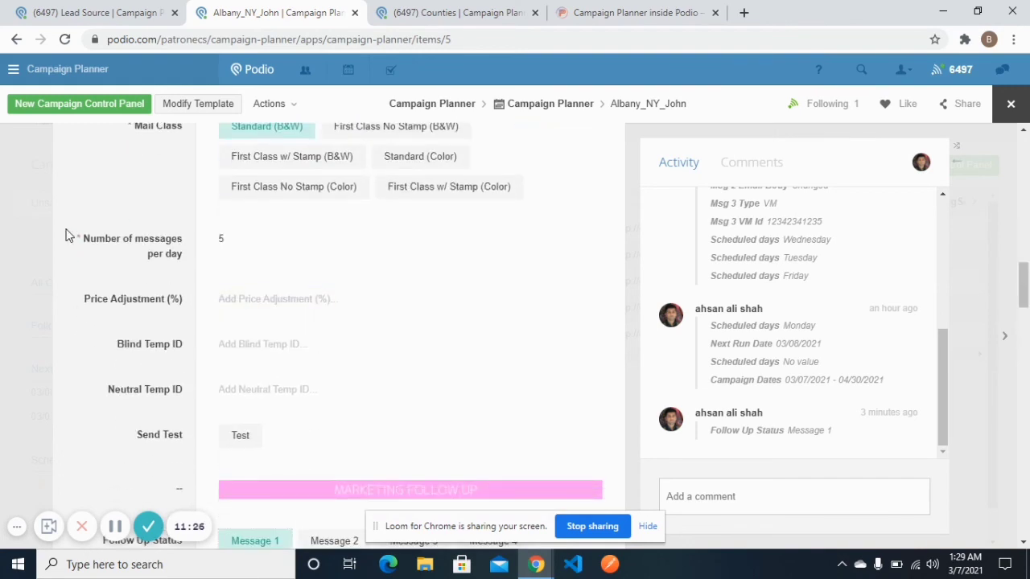
left_click(243, 243)
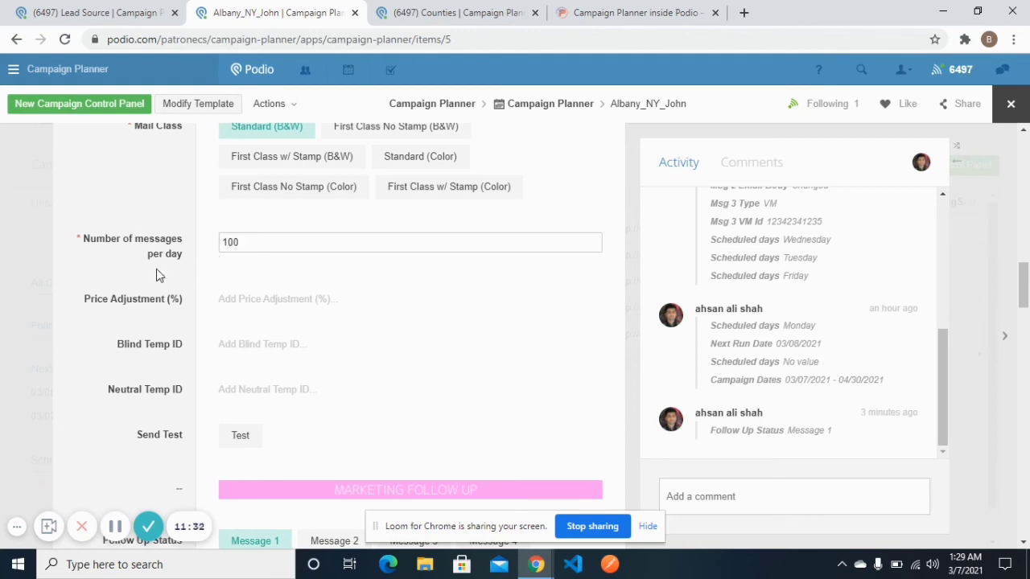
type("100")
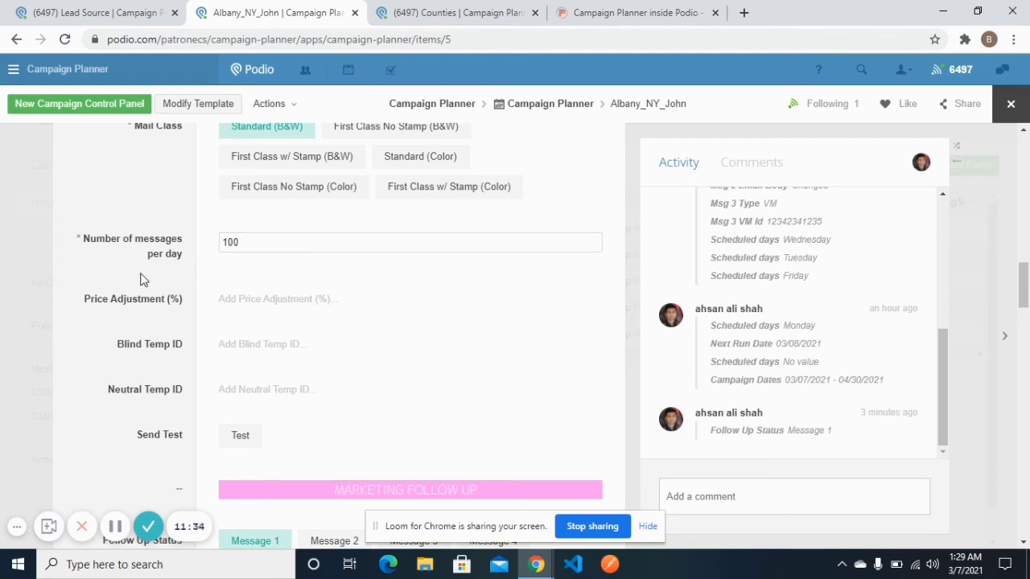
left_click(141, 279)
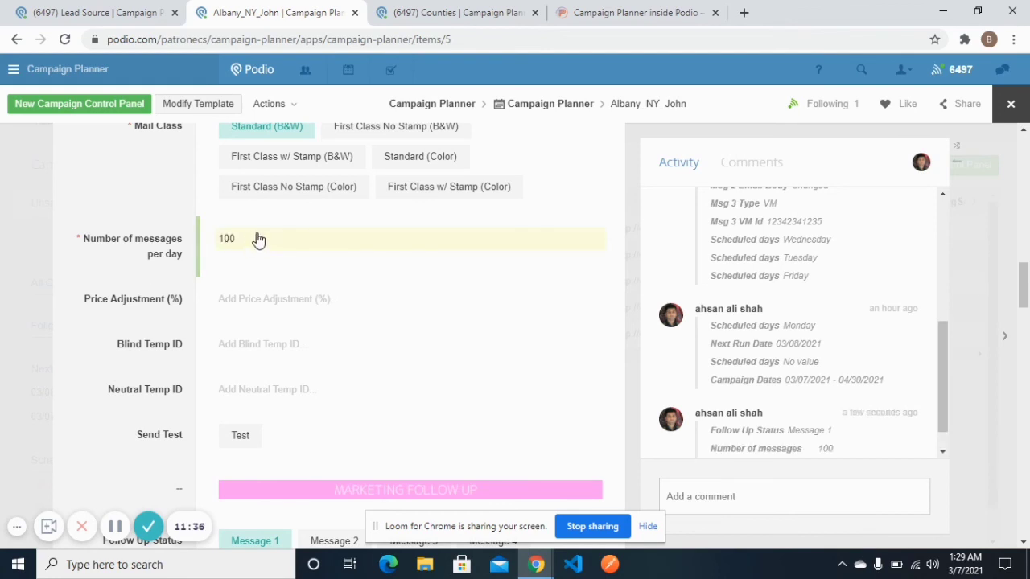
left_click_drag(1023, 283, 1023, 277)
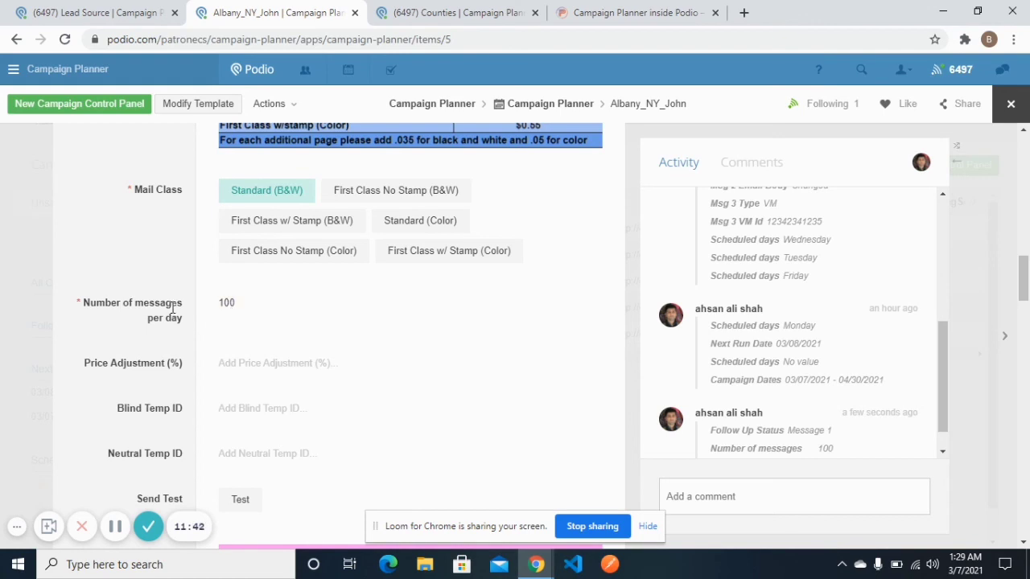
Compare the campaign's daily message limit with the Lead Source records and return to the start of the campaign record
left_click(129, 13)
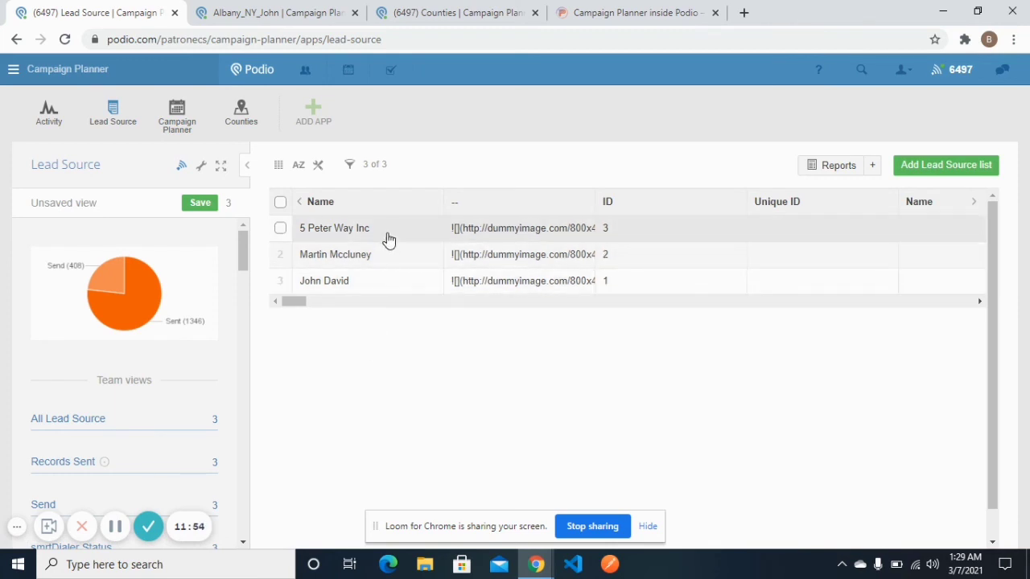
left_click(242, 11)
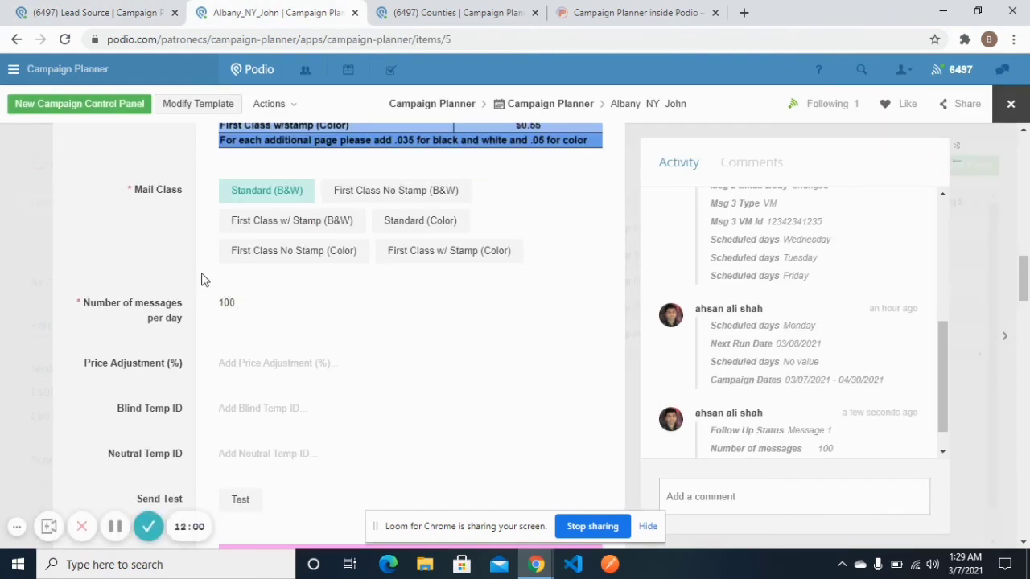
left_click(96, 12)
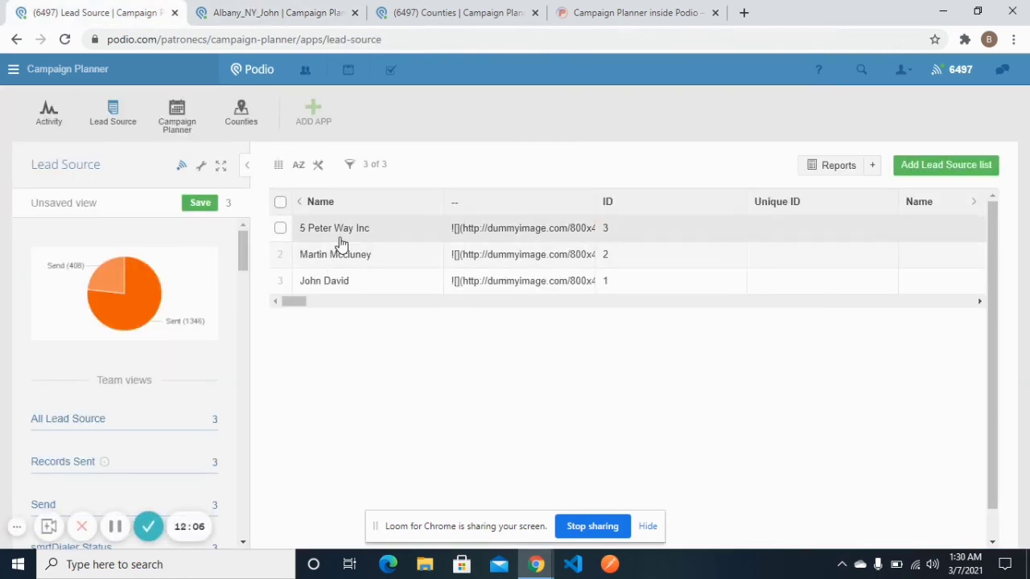
left_click(308, 6)
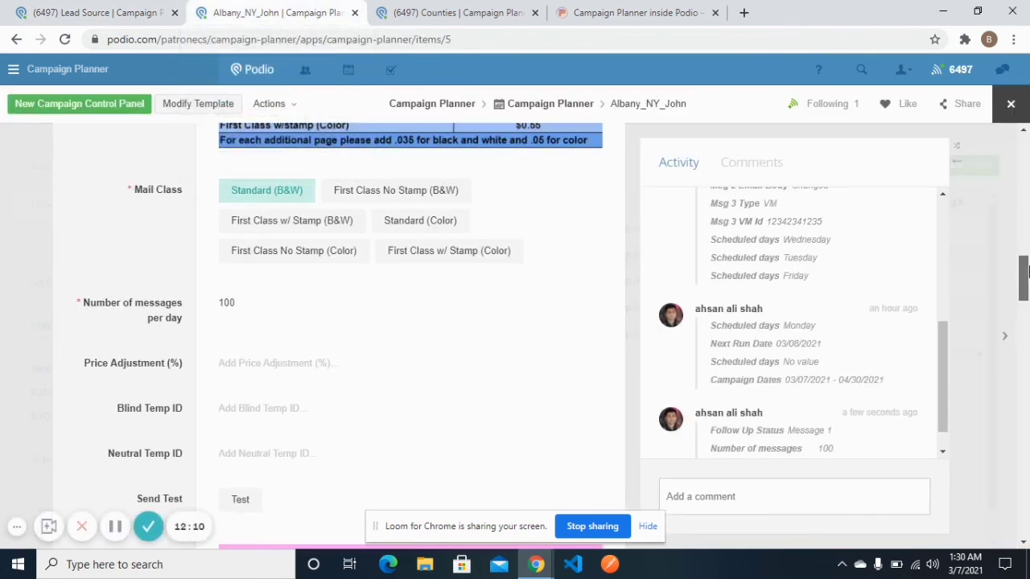
left_click_drag(1021, 265, 1023, 138)
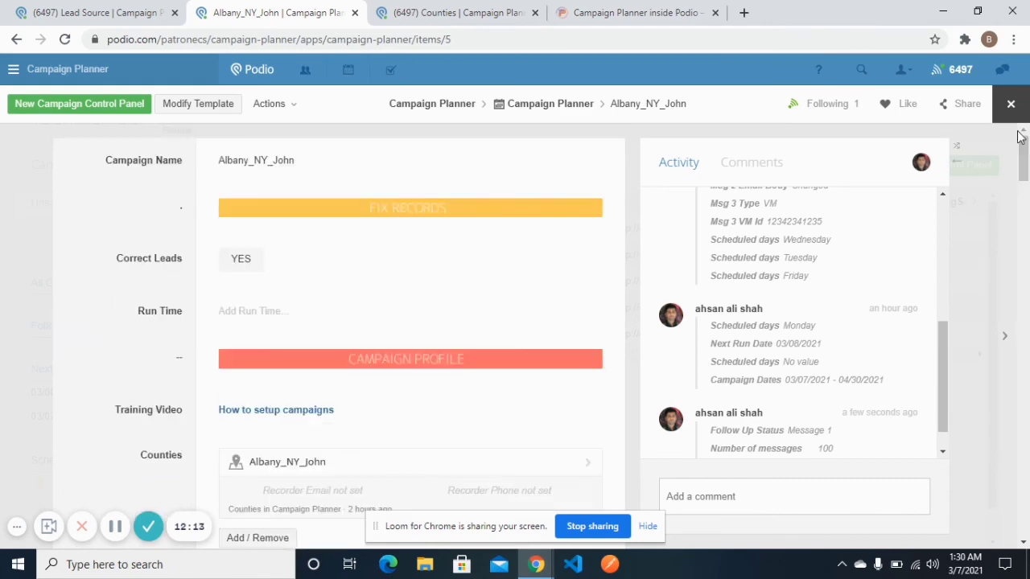
Read the numbered list of benefits in the "Campaign Planner inside Podio" blog post
left_click(599, 10)
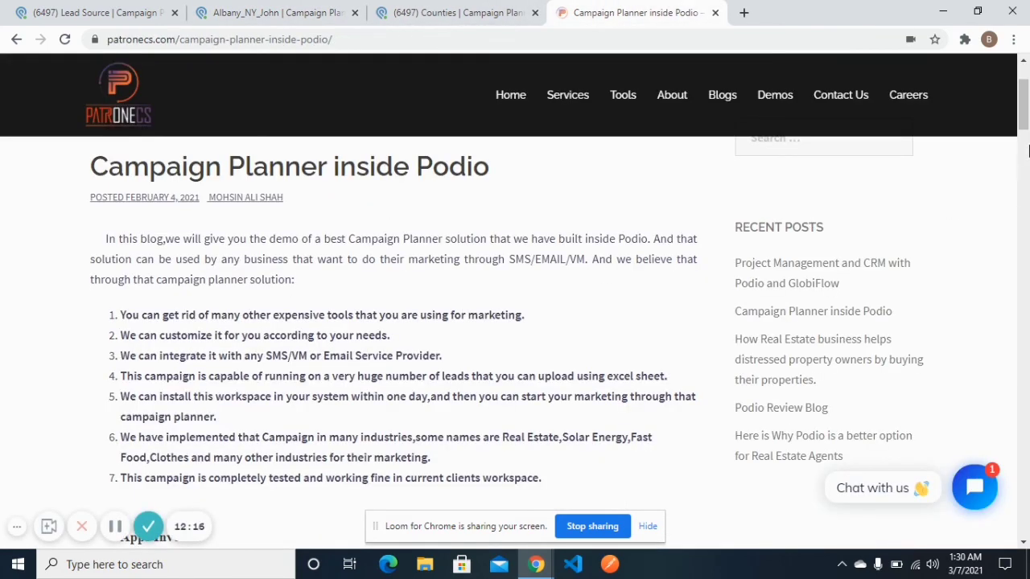
scroll(563, 242, "down", 1)
scroll(430, 171, "up", 1)
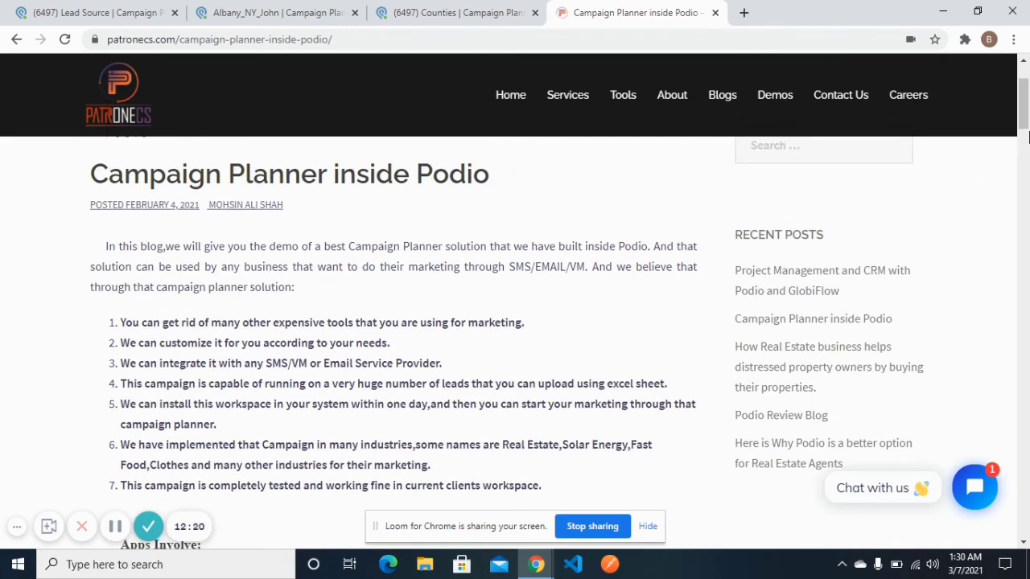
scroll(464, 337, "down", 1)
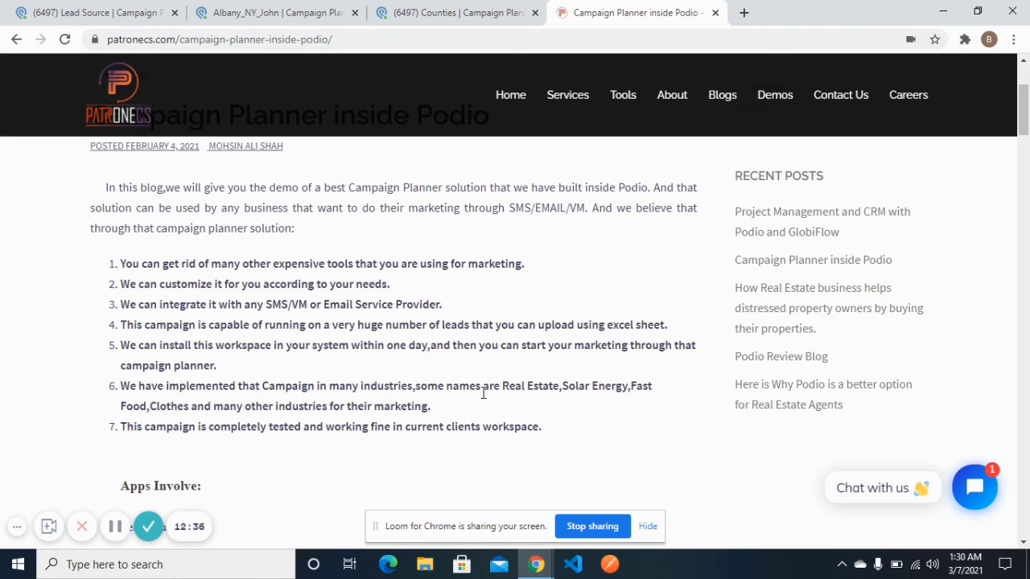
Revisit the Lead Source list, the Counties list and the Campaign Profile section of the campaign record
left_click(167, 11)
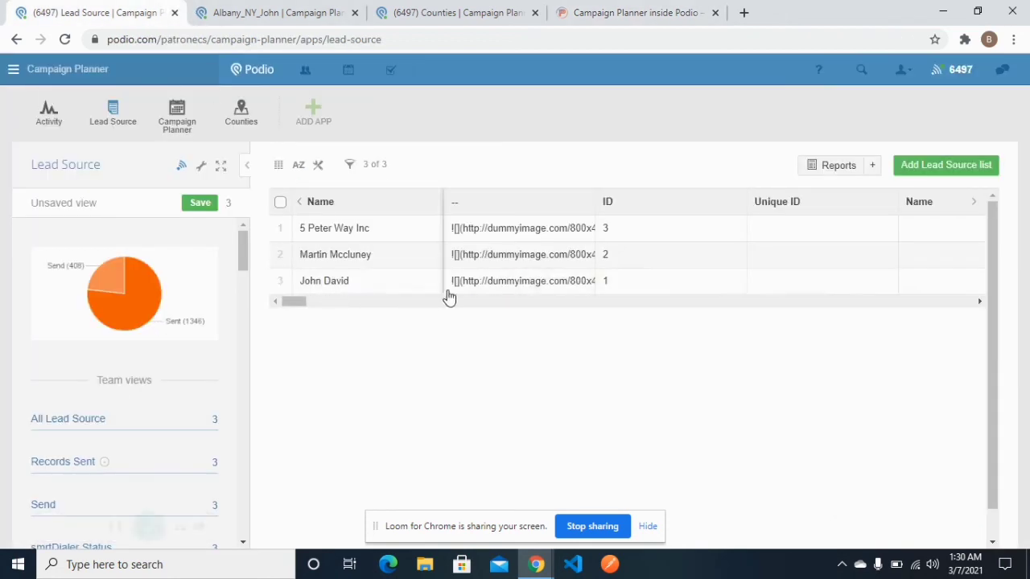
left_click(448, 7)
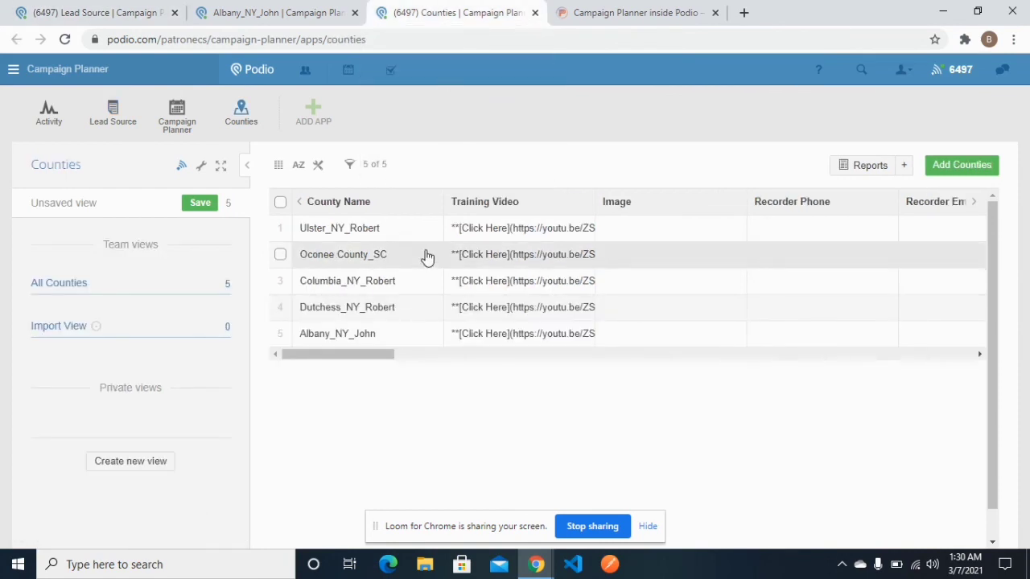
left_click(609, 13)
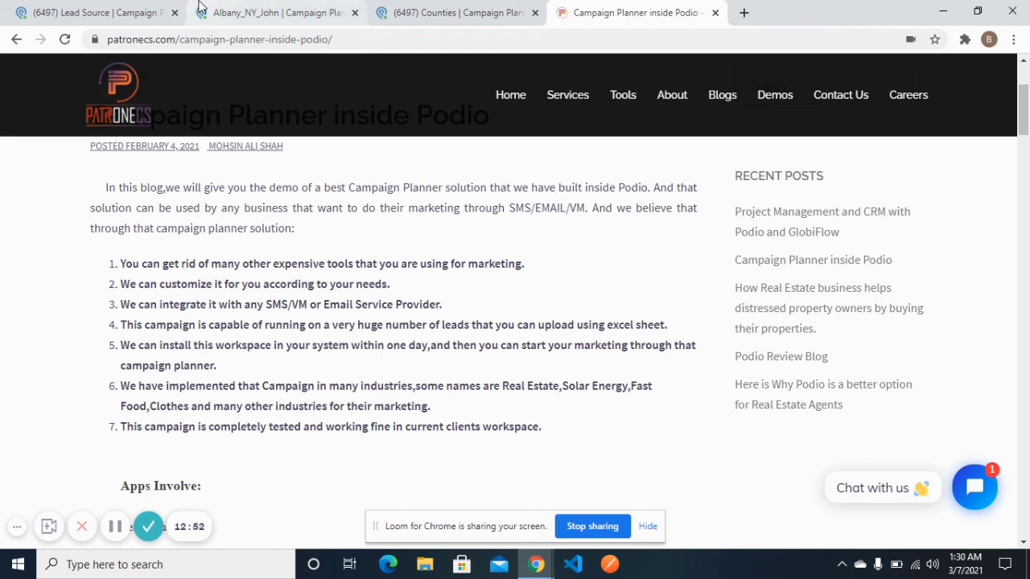
left_click(265, 12)
mouse_move(1024, 160)
left_mouse_down()
mouse_move(1027, 402)
mouse_move(1026, 157)
left_mouse_up()
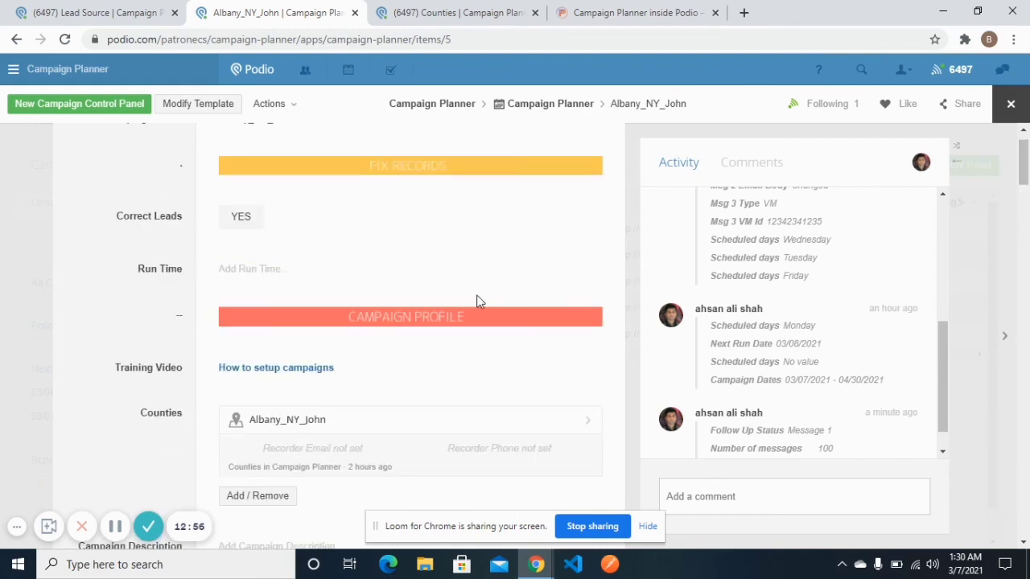
Check the benefits and the Apps Involve list in the Campaign Planner blog post and return to its title
left_click(630, 9)
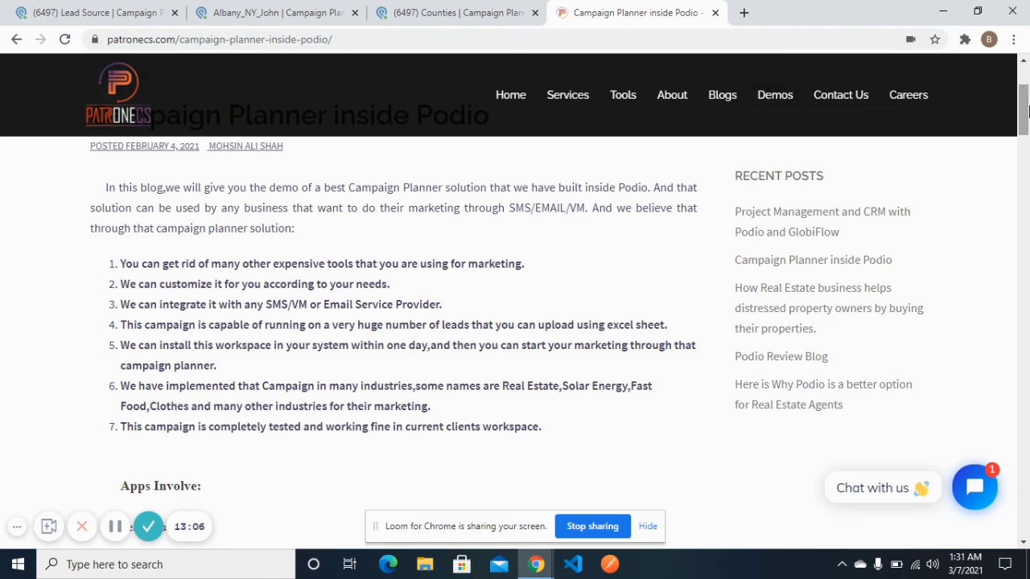
left_click_drag(1023, 110, 1023, 122)
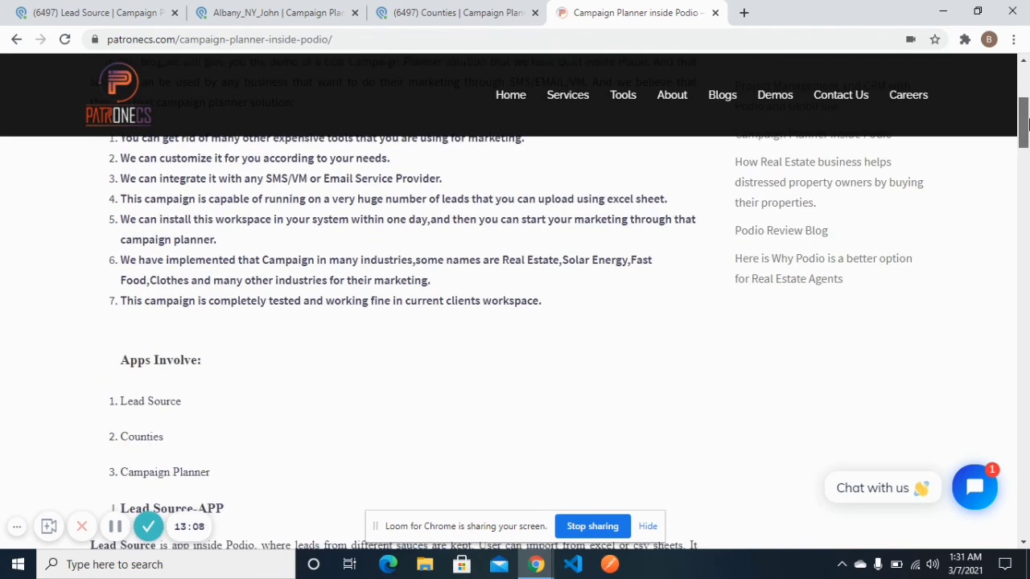
scroll(1023, 120, "up", 4)
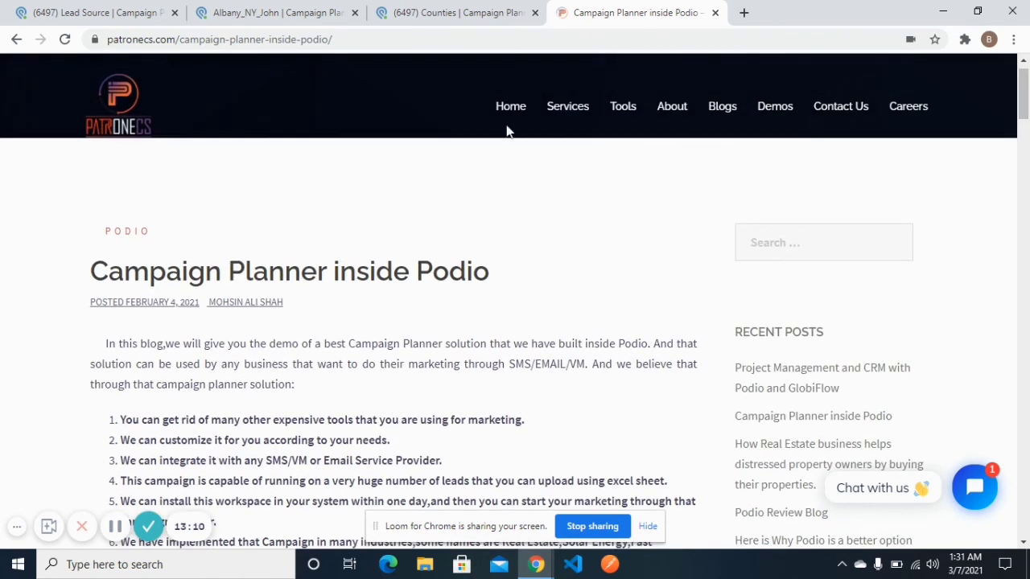